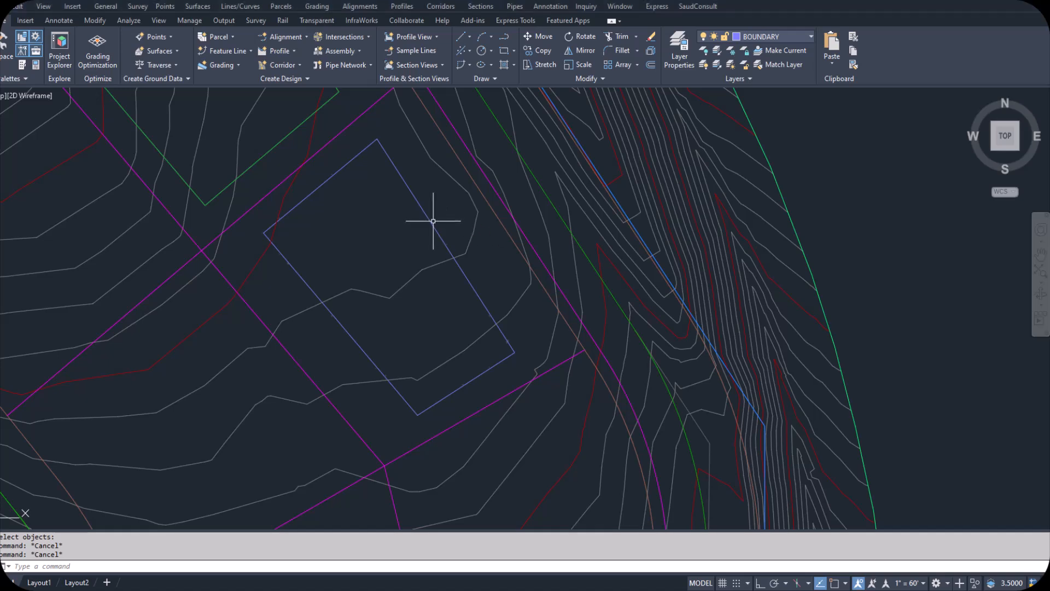
Convert the blue building pad outline into a feature line named Building Pad F in the Grading site, with elevations assigned
left_click(449, 233)
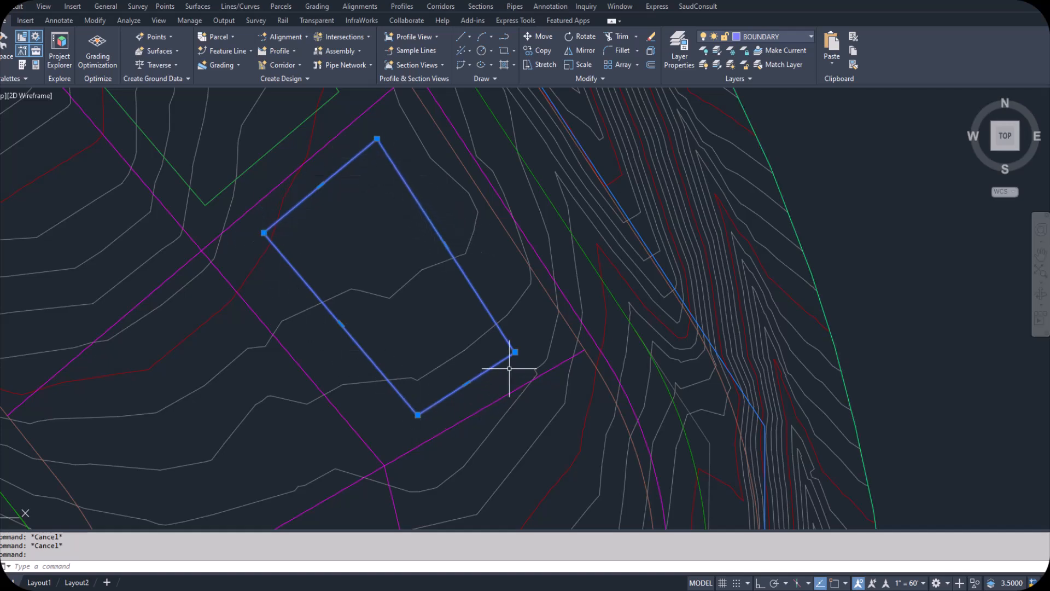
left_click(251, 50)
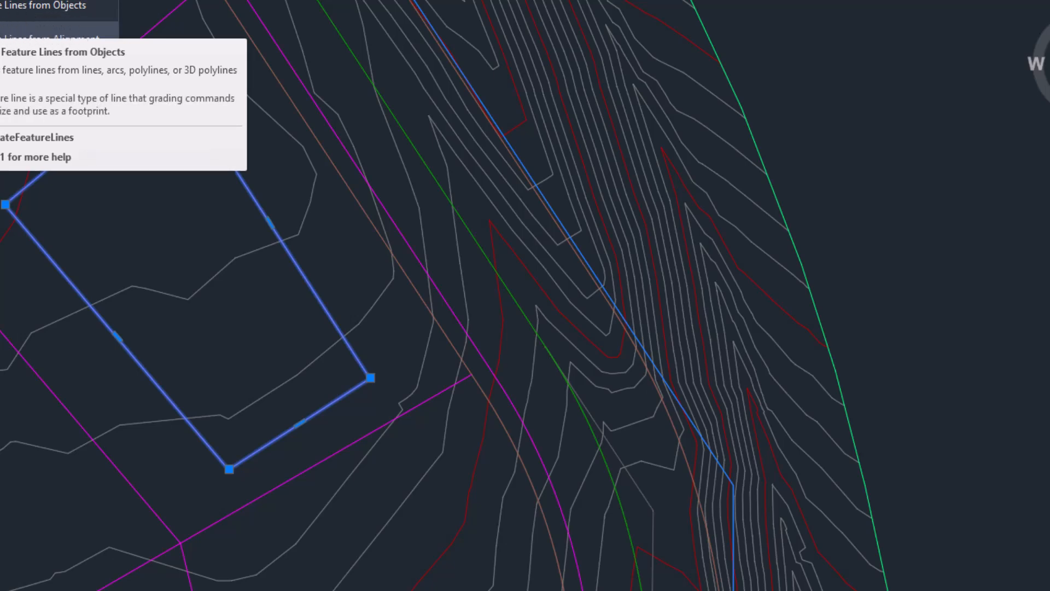
left_click(25, 11)
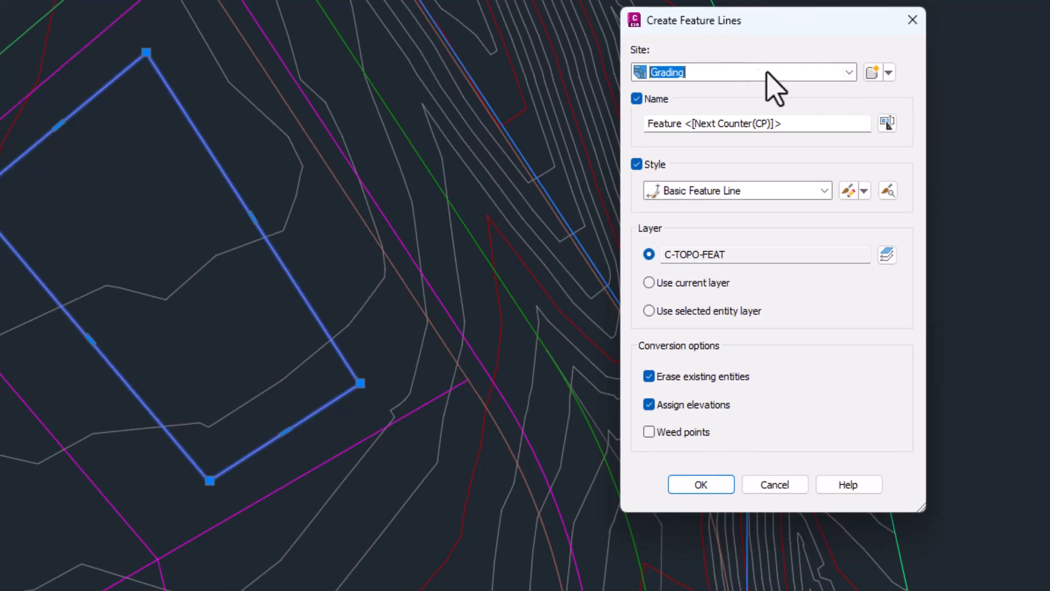
left_click(890, 73)
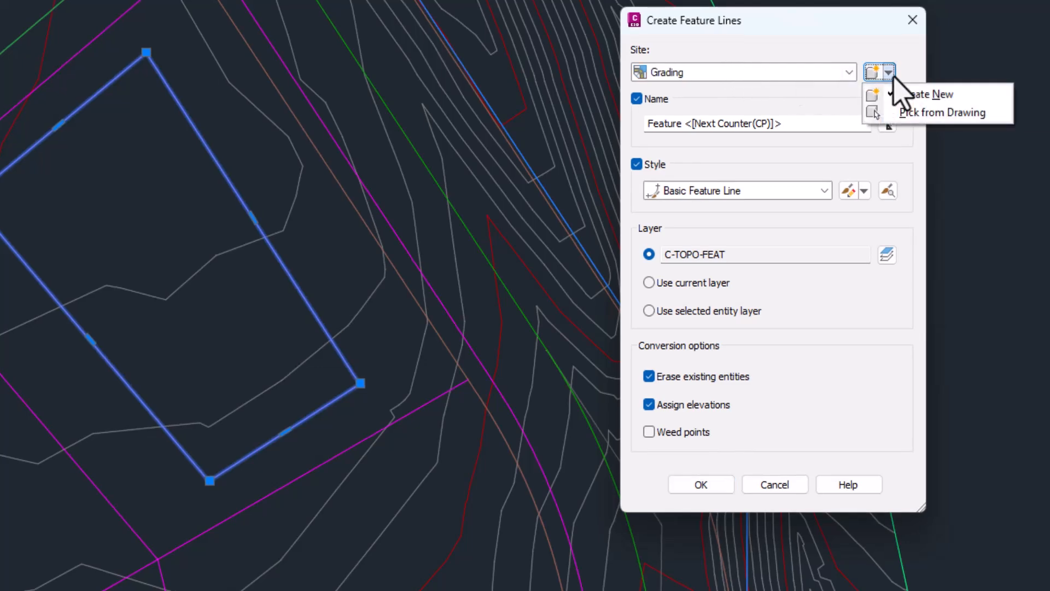
left_click(681, 67)
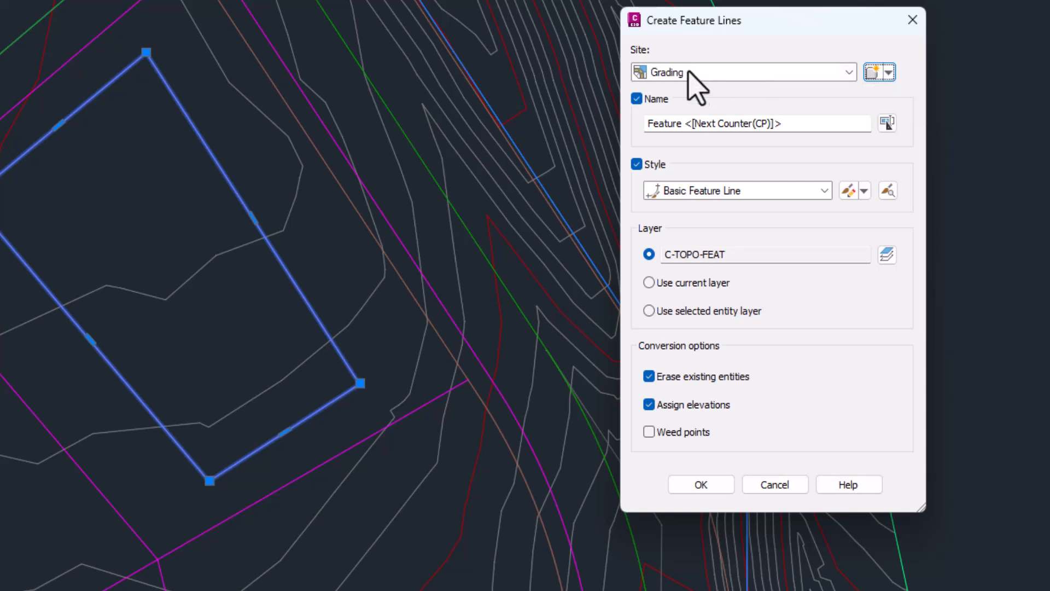
left_click_drag(793, 126, 612, 136)
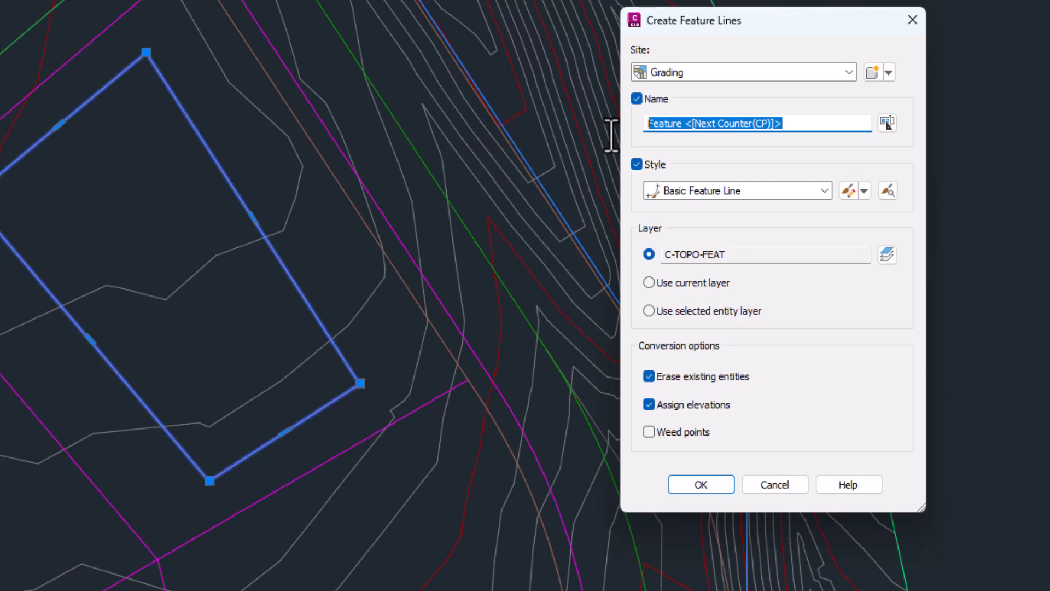
type("B")
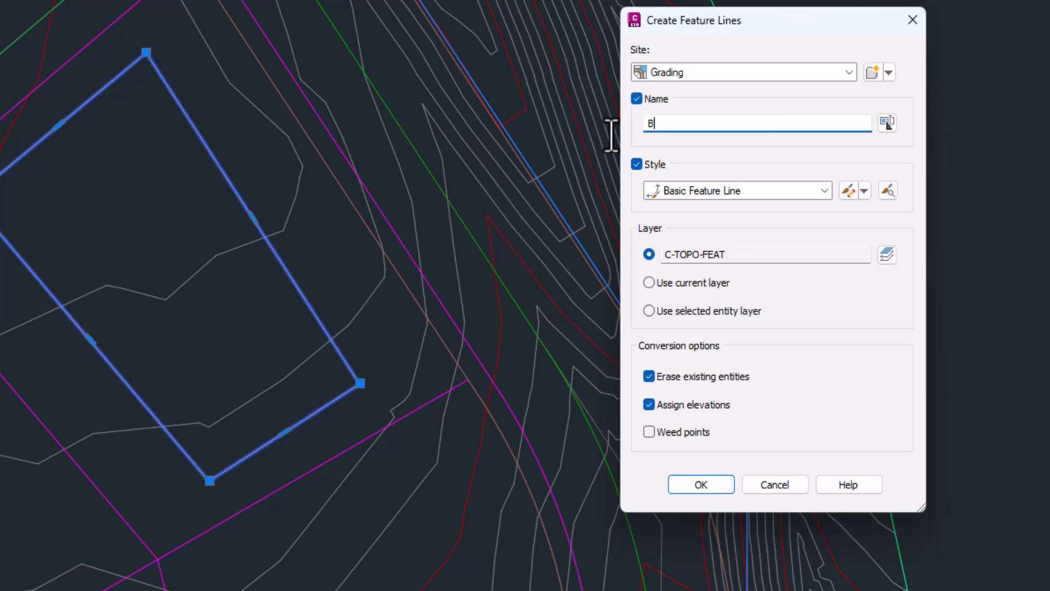
type("uilding Pad F")
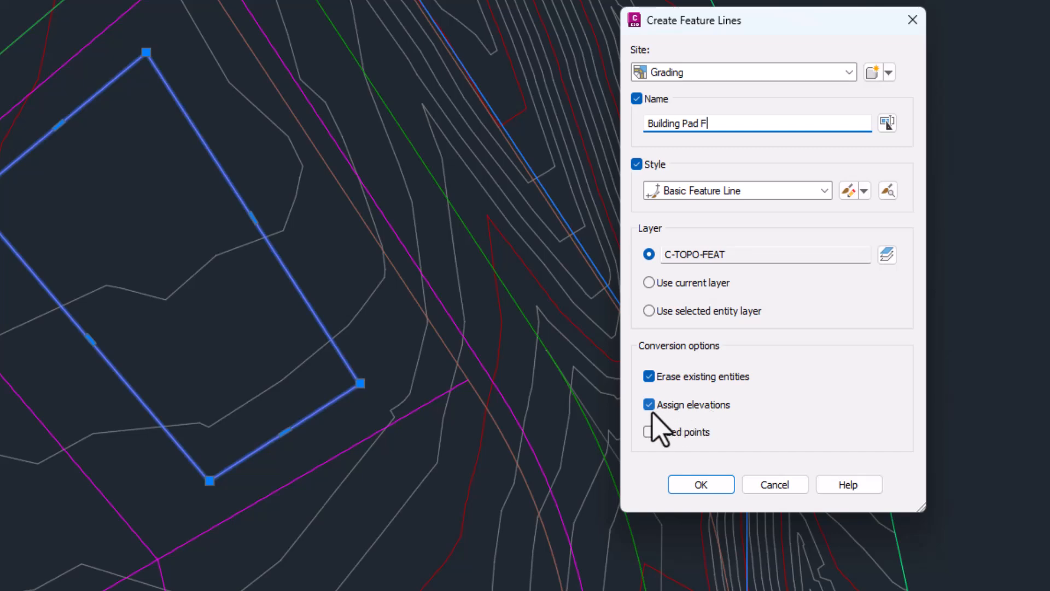
left_click(705, 491)
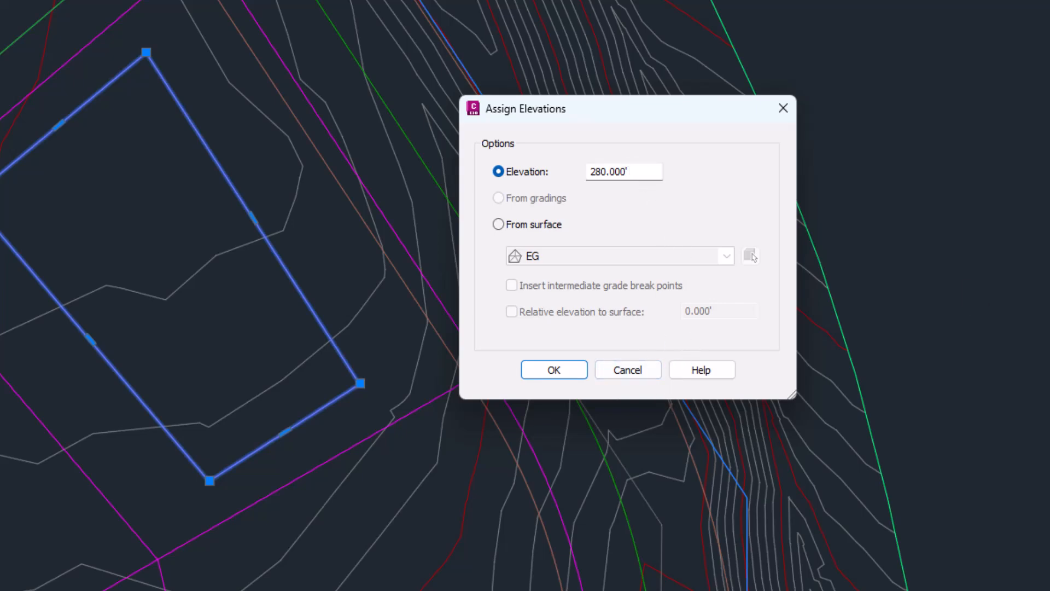
Assign a constant elevation of 380 feet to the new feature line
left_click(632, 174)
type("38")
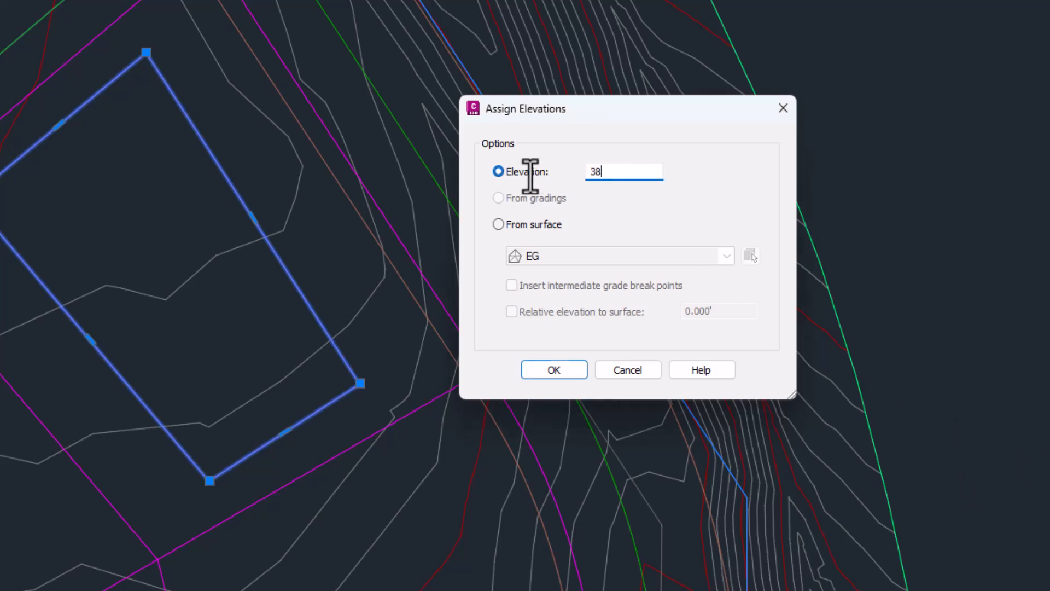
type("0")
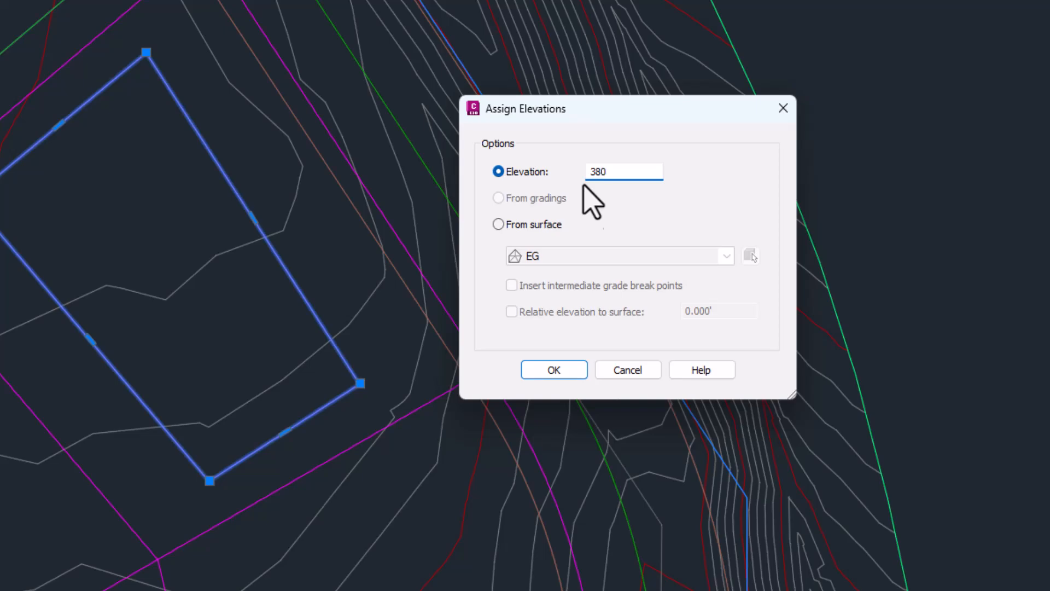
left_click(554, 370)
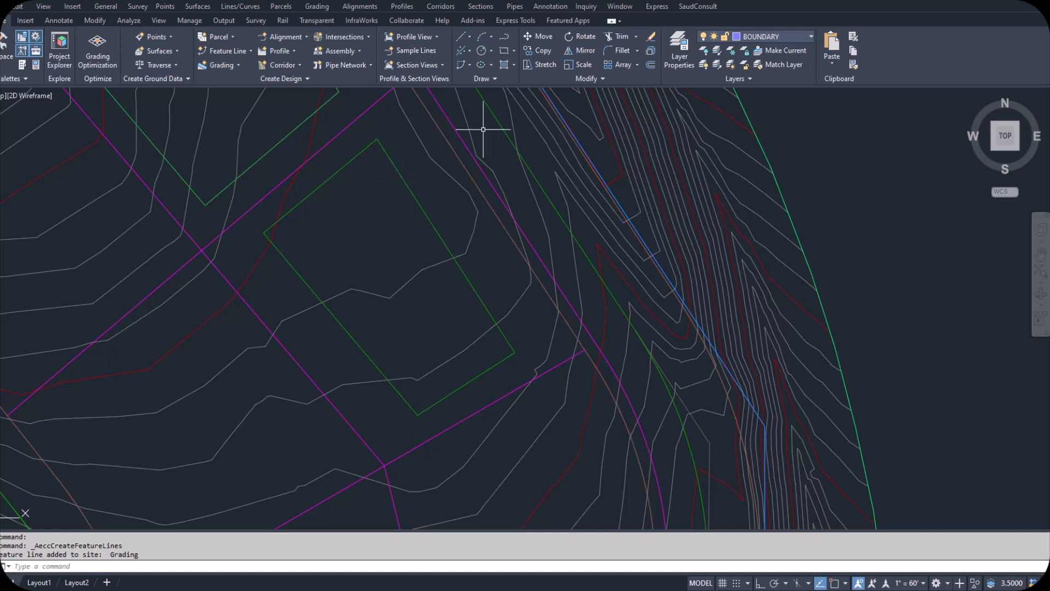
Review the point elevations and grades of the building pad feature line in the Elevation Editor
left_click(414, 188)
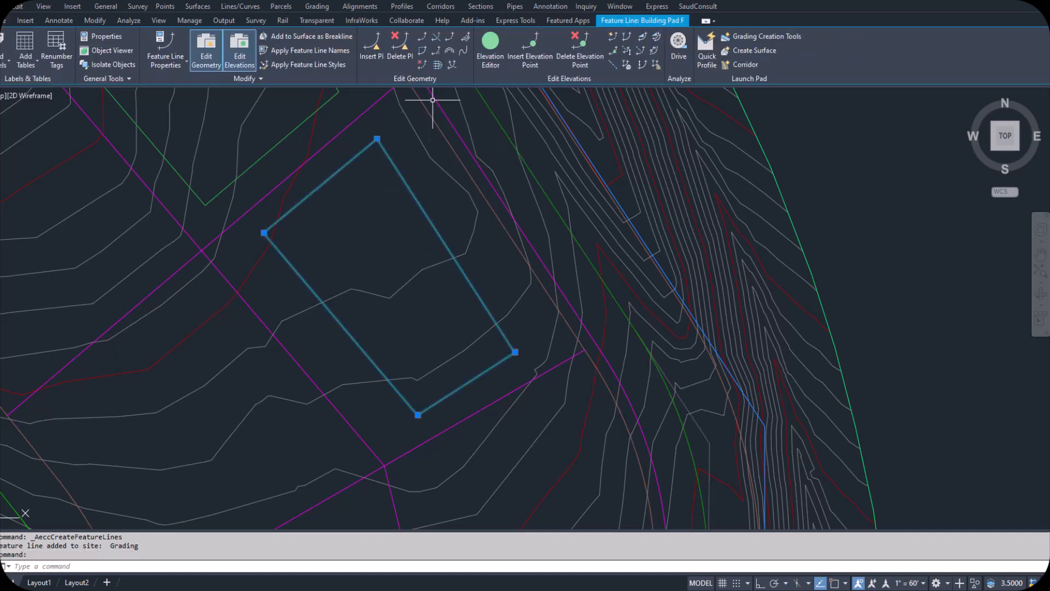
left_click(487, 60)
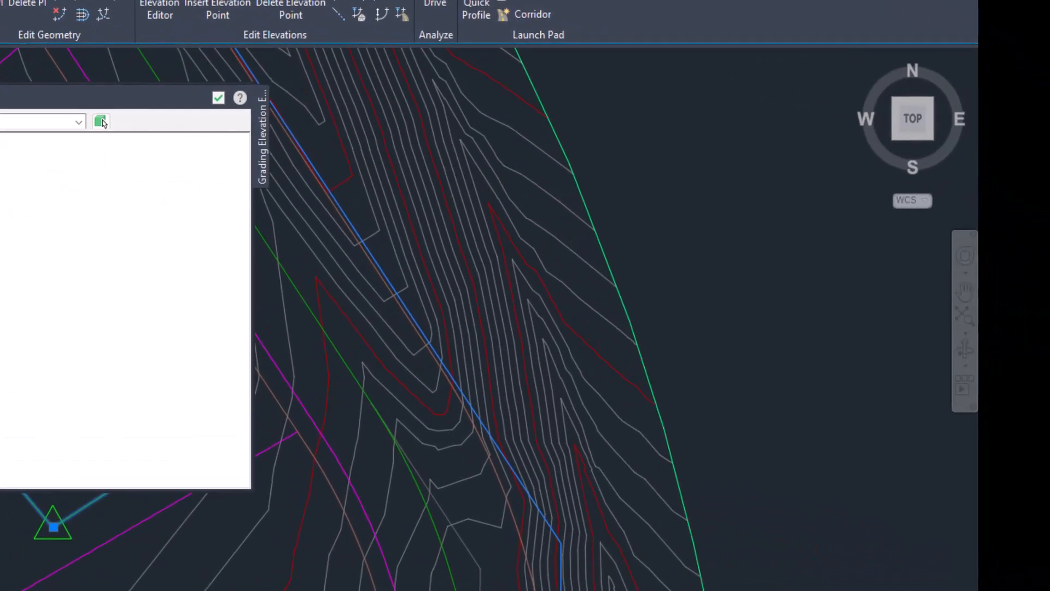
left_click_drag(0, 184, 169, 228)
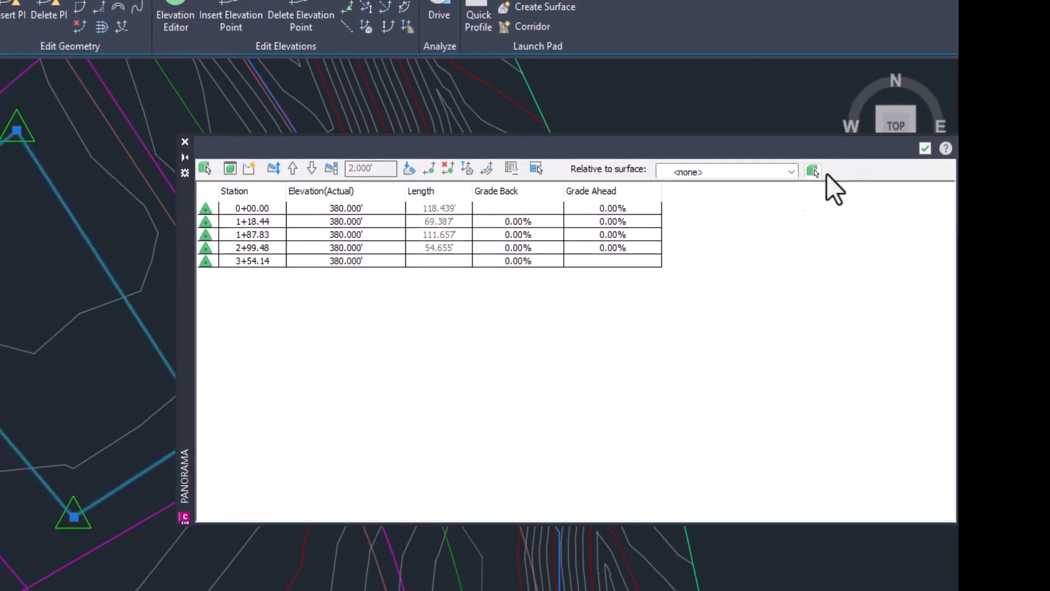
left_click(923, 149)
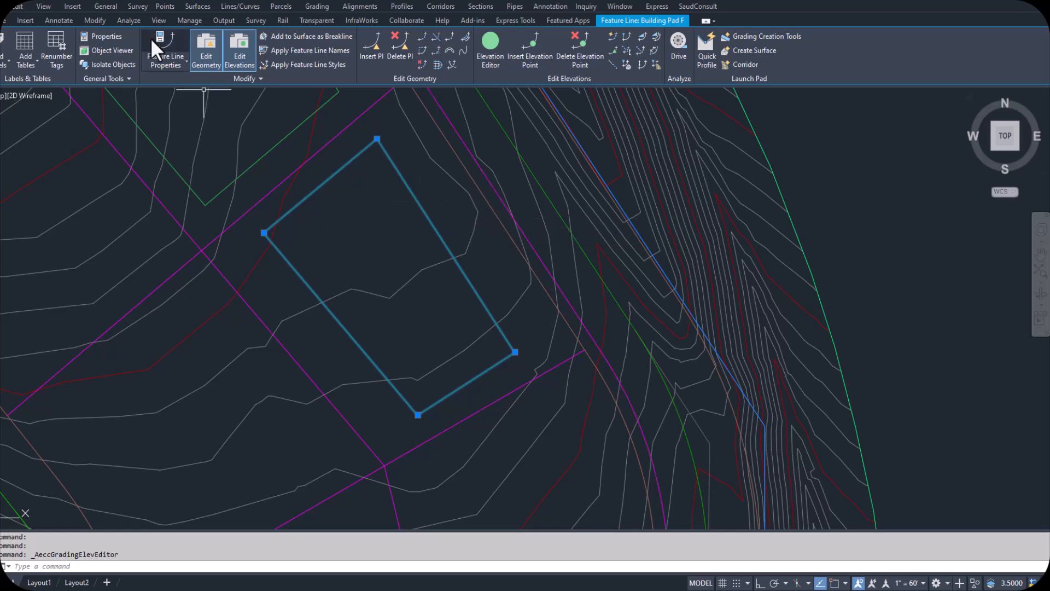
Using Grading Creation Tools, create a grading group named Building Pad F in the Grading site with automatic TIN surface creation
left_click(5, 20)
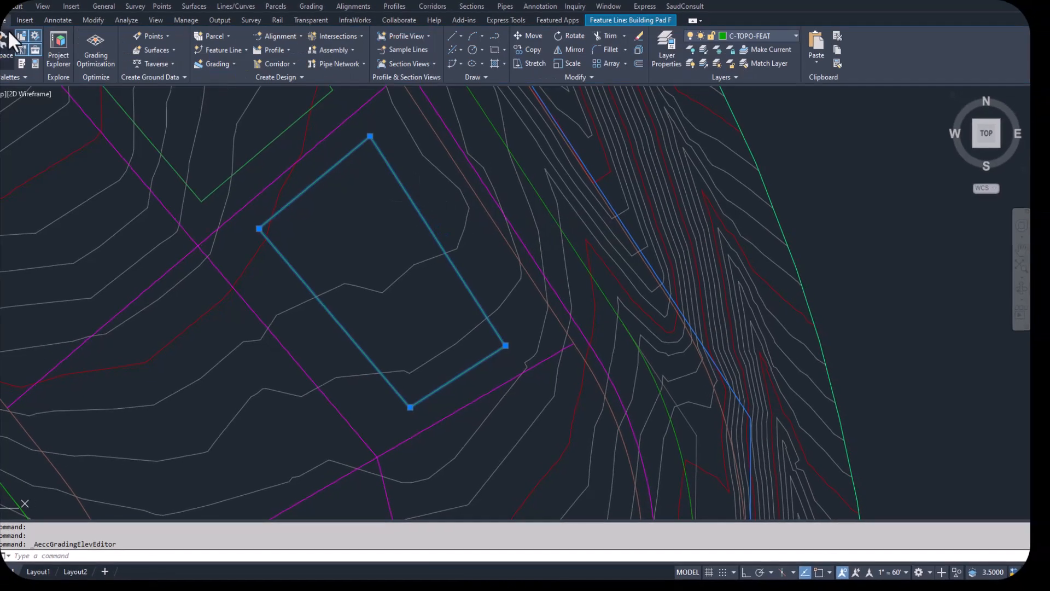
left_click(233, 64)
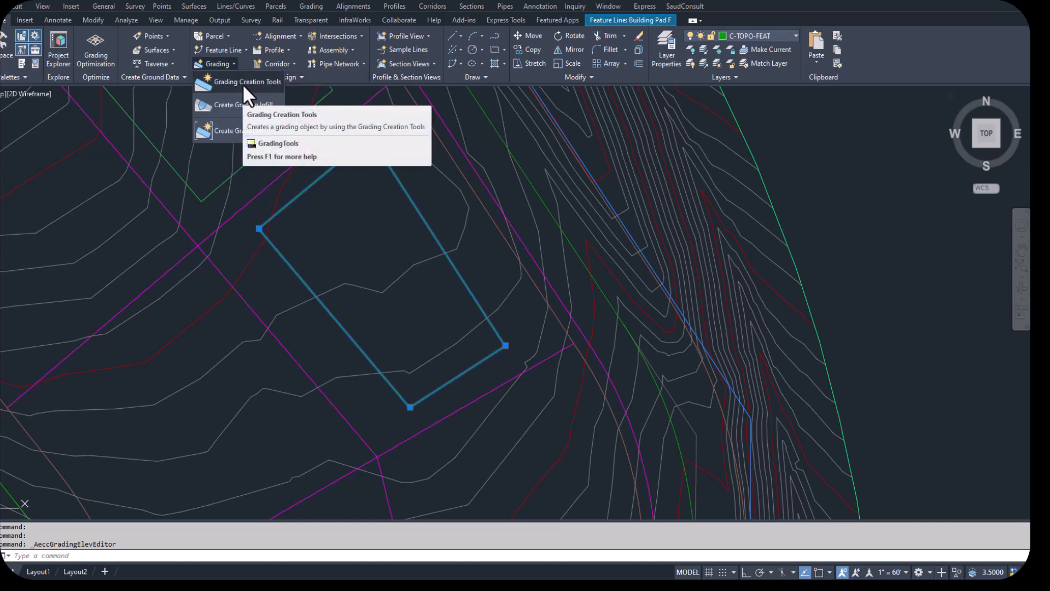
left_click(243, 83)
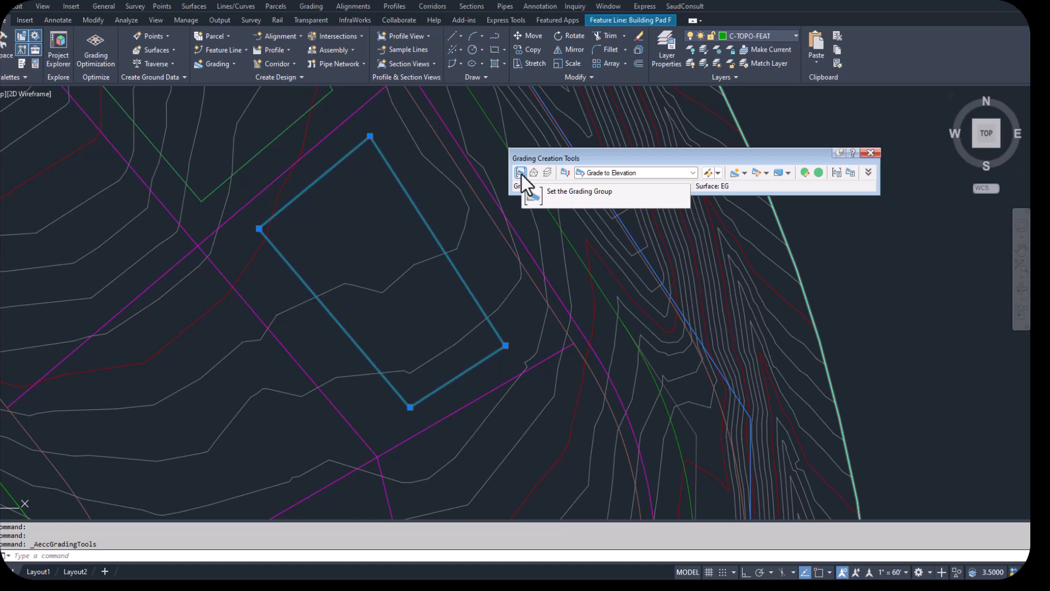
left_click(520, 173)
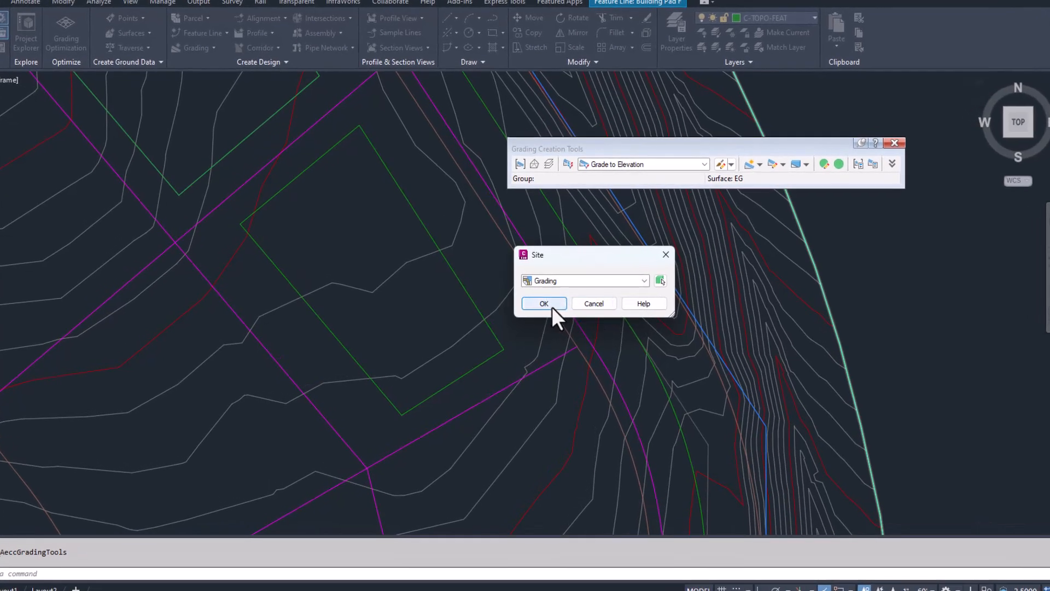
left_click(551, 305)
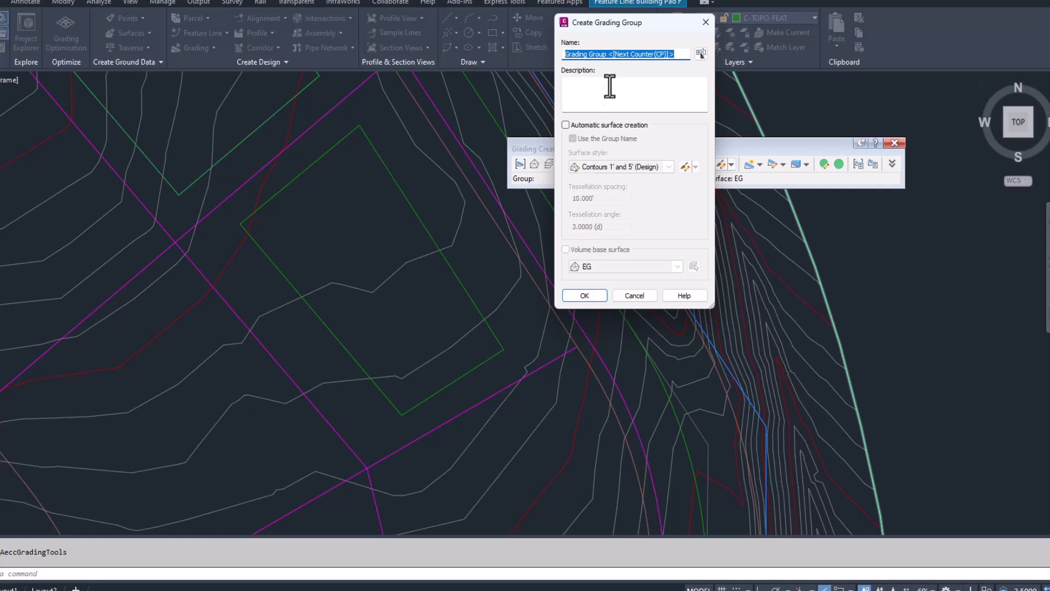
type("Buildin")
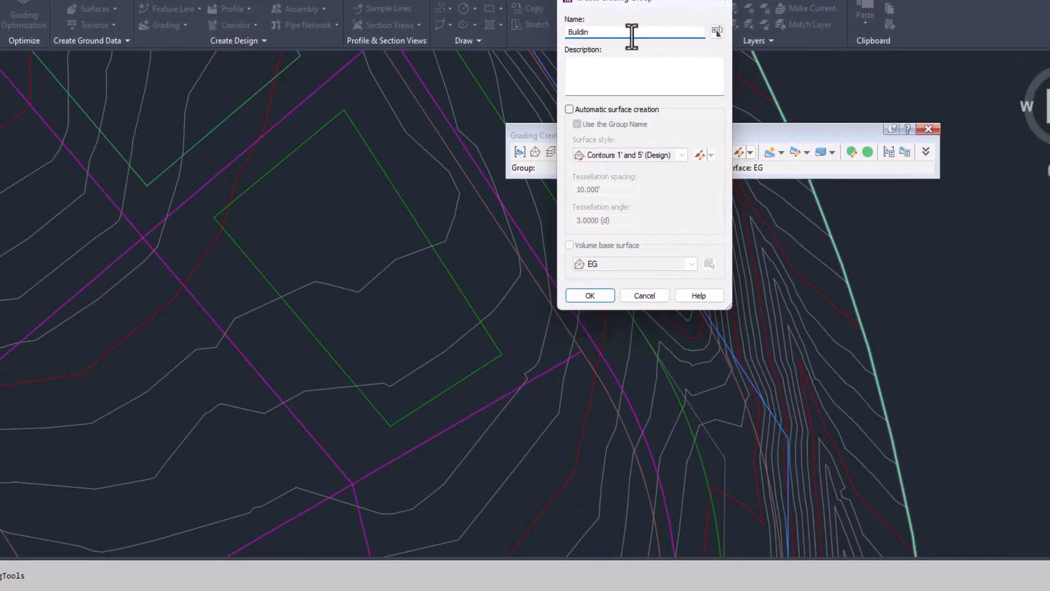
type("g Pad F")
left_click(569, 110)
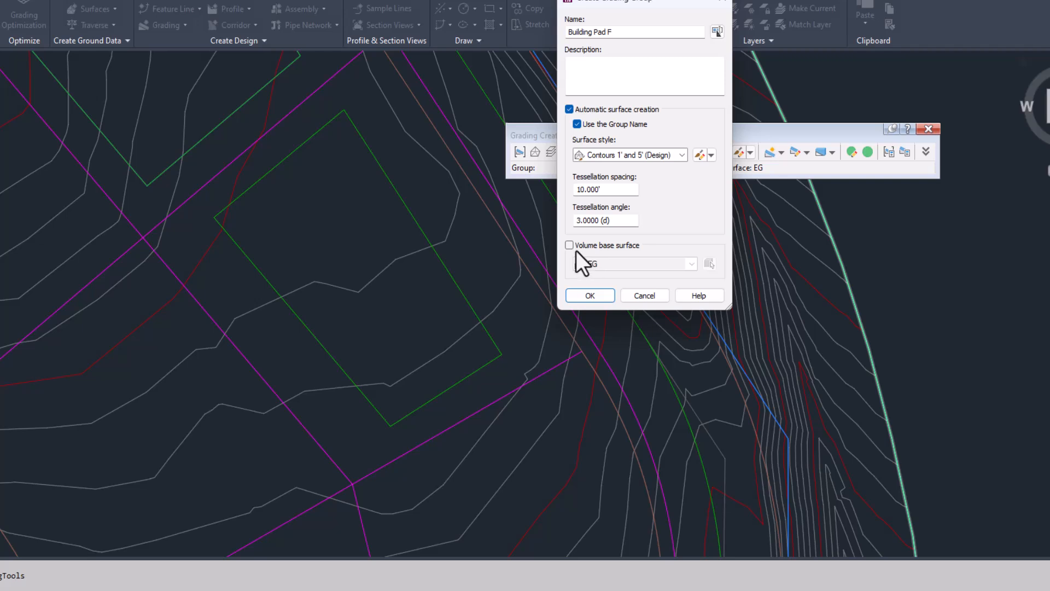
left_click(594, 299)
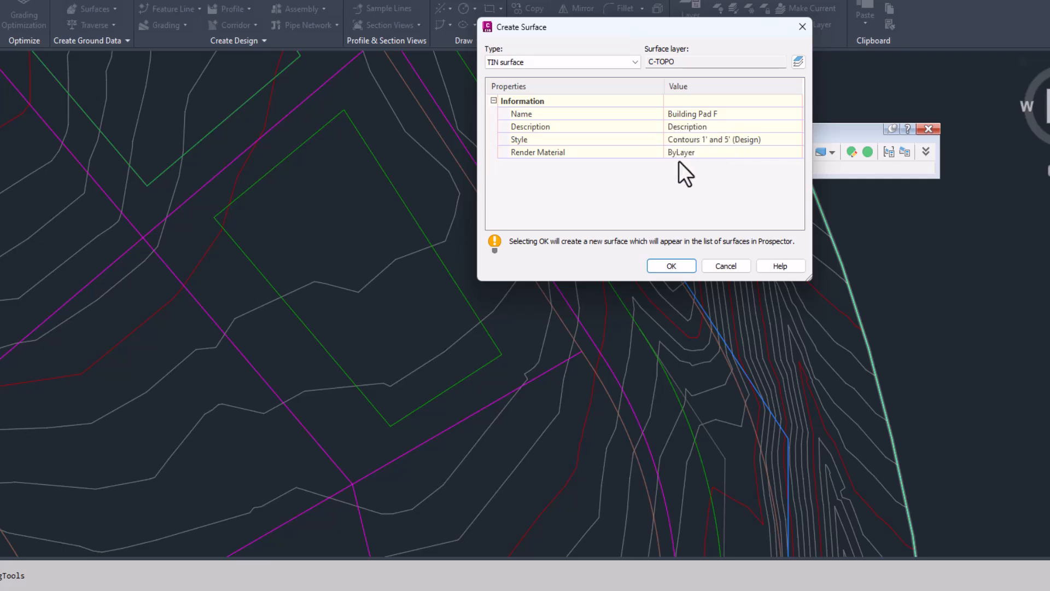
left_click(679, 268)
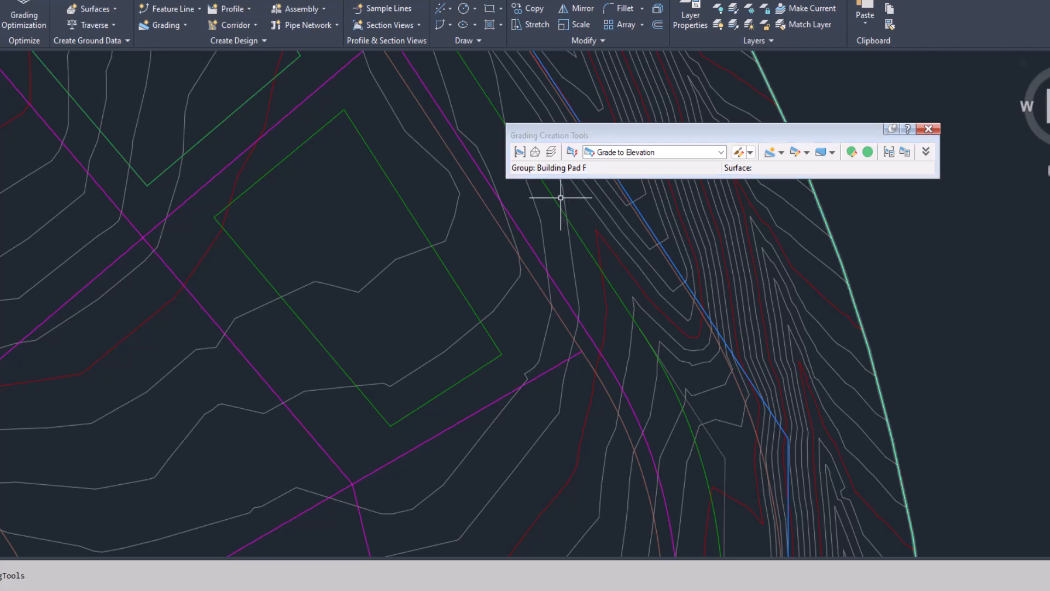
Set EG as the target surface for the Building Pad F grading group
left_click(535, 152)
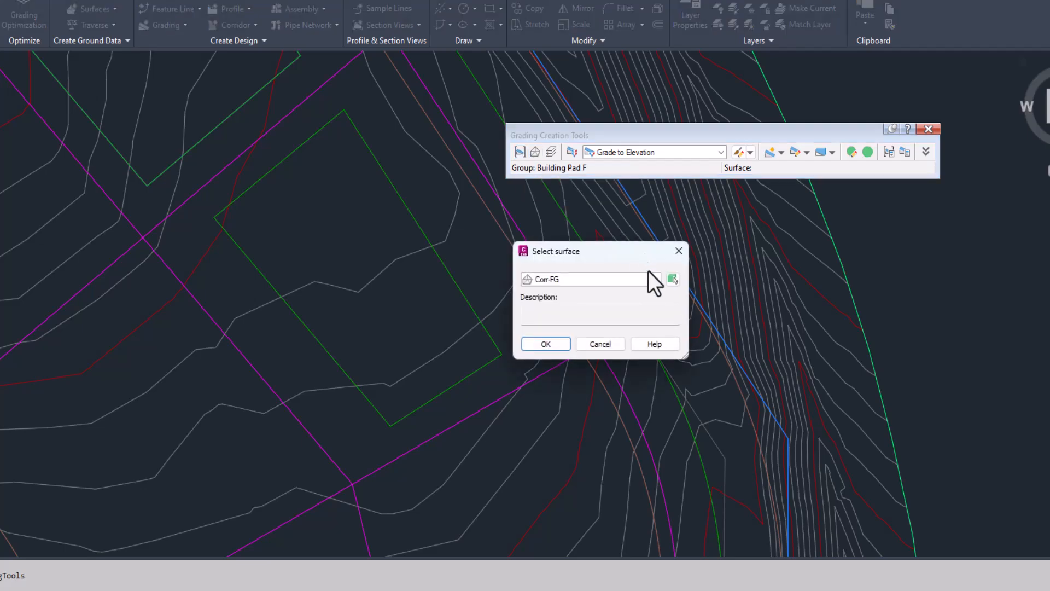
left_click(655, 279)
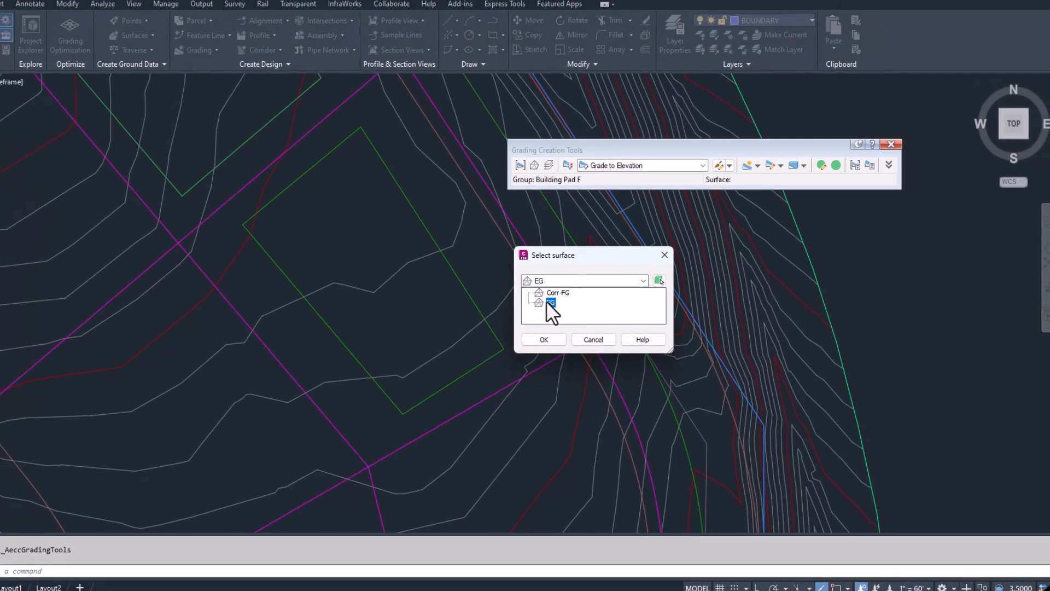
left_click(548, 297)
left_click(544, 339)
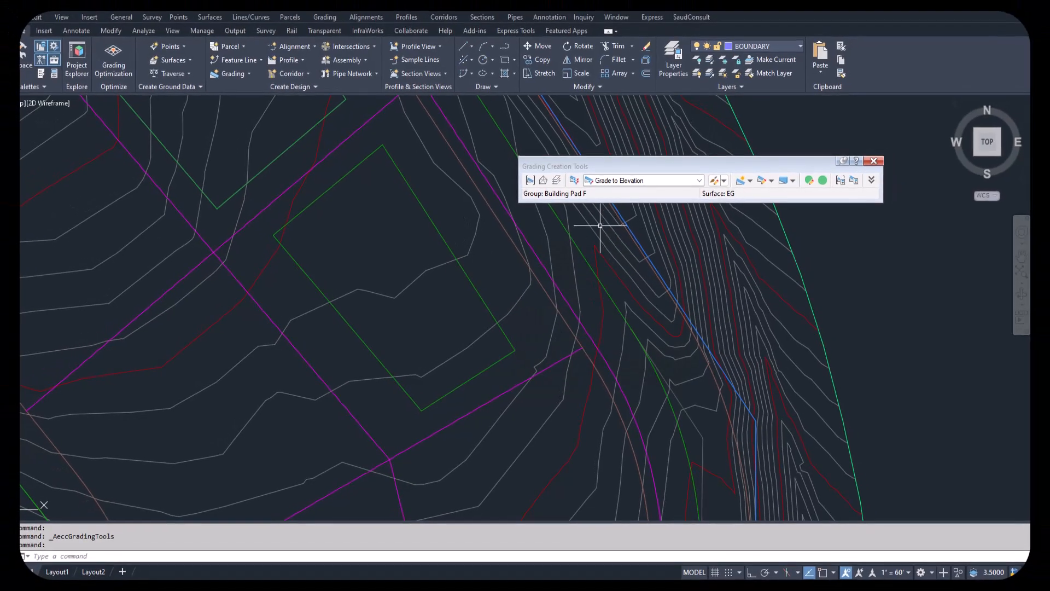
Keep C-TOPO-GRAD as the grading layer
left_click(556, 181)
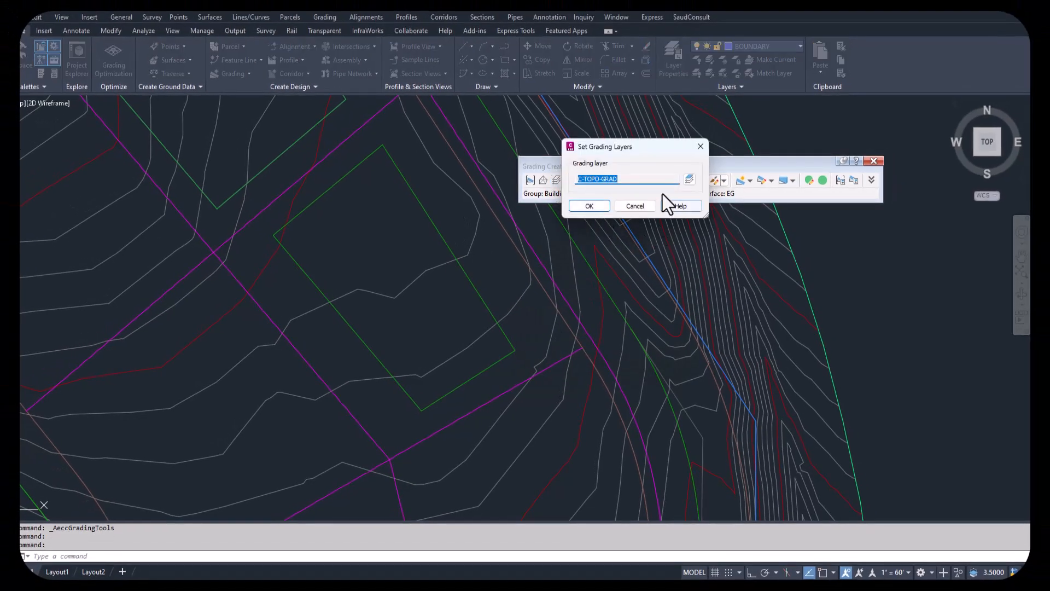
left_click_drag(638, 143, 683, 274)
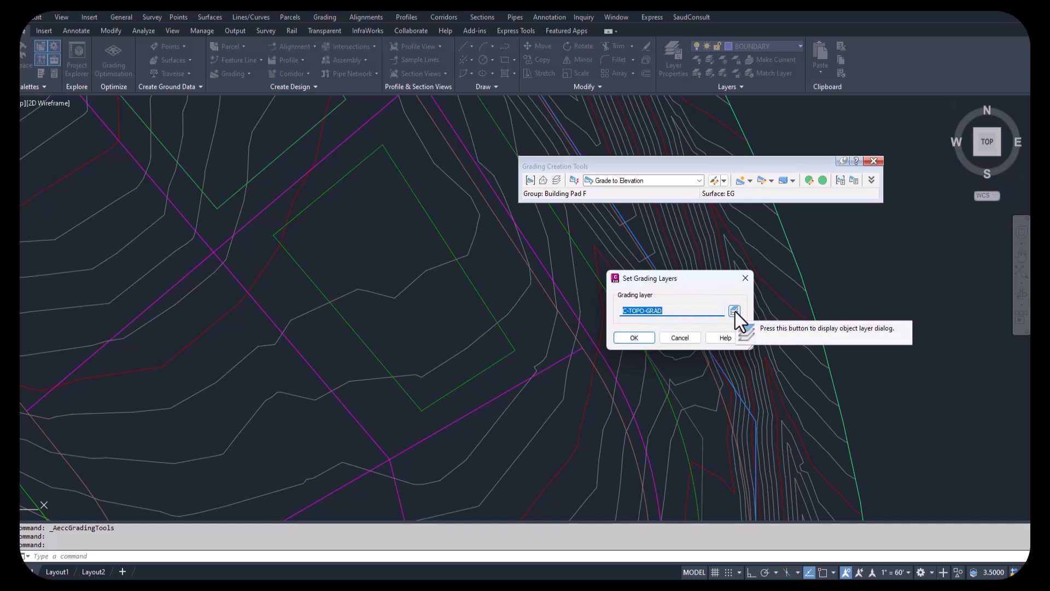
left_click(635, 336)
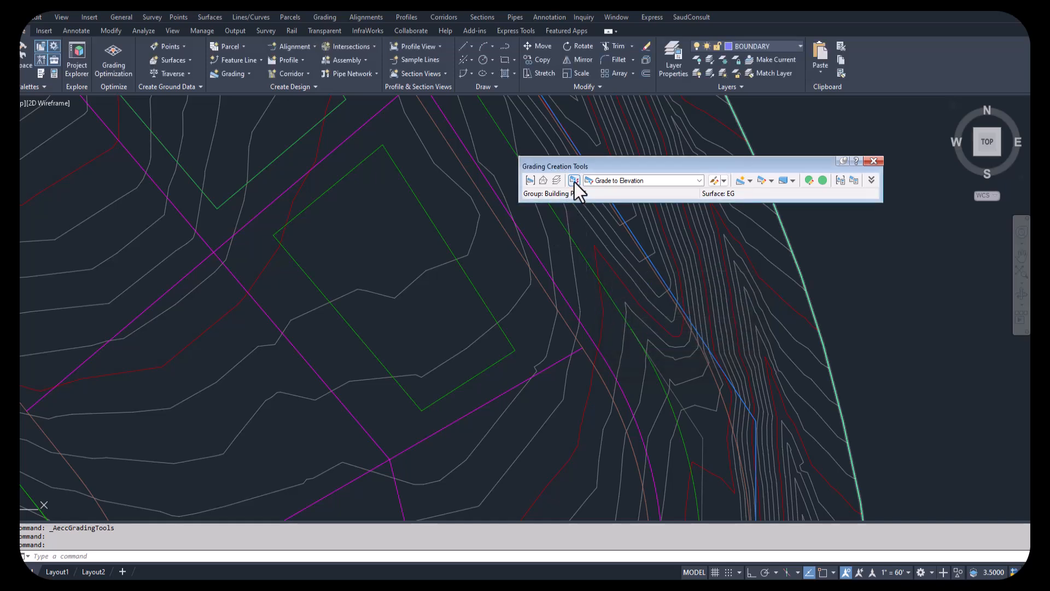
Create a grading with the Grade to Surface criteria on the outer side of the building pad feature line, applied to its entire length
left_click(652, 183)
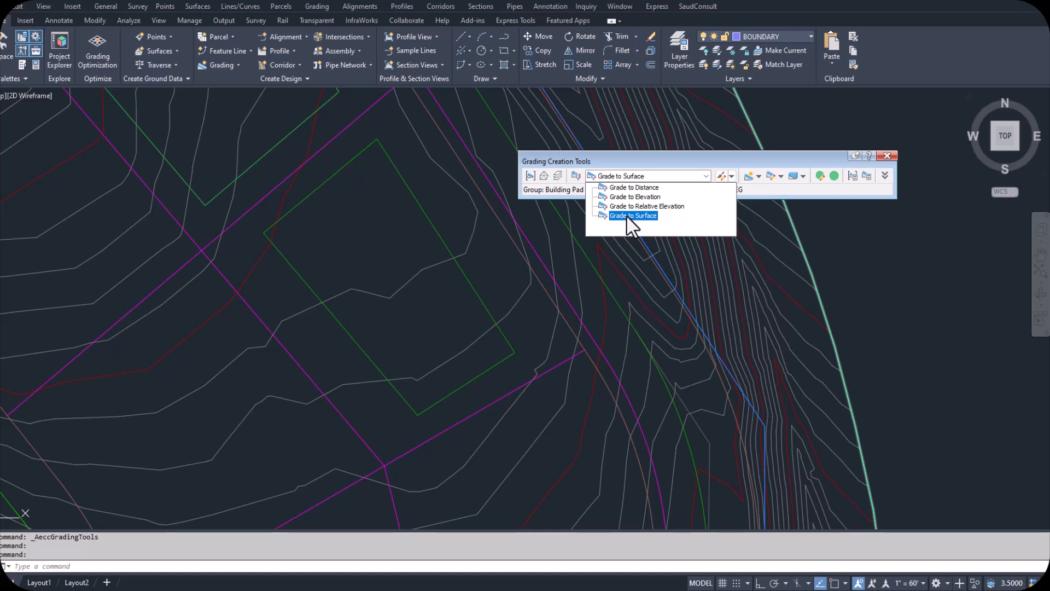
left_click(626, 215)
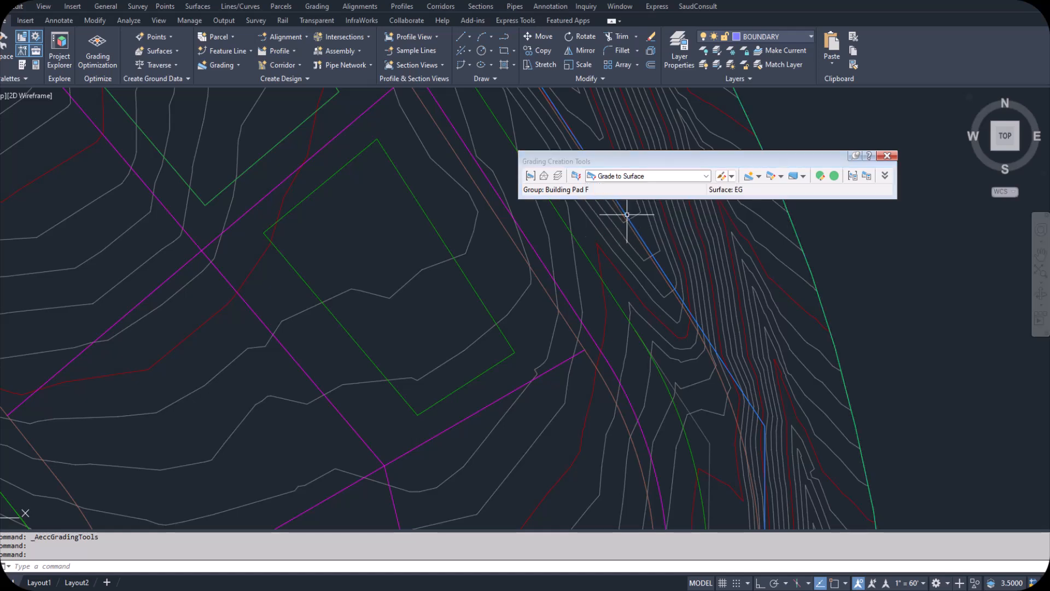
left_click(760, 177)
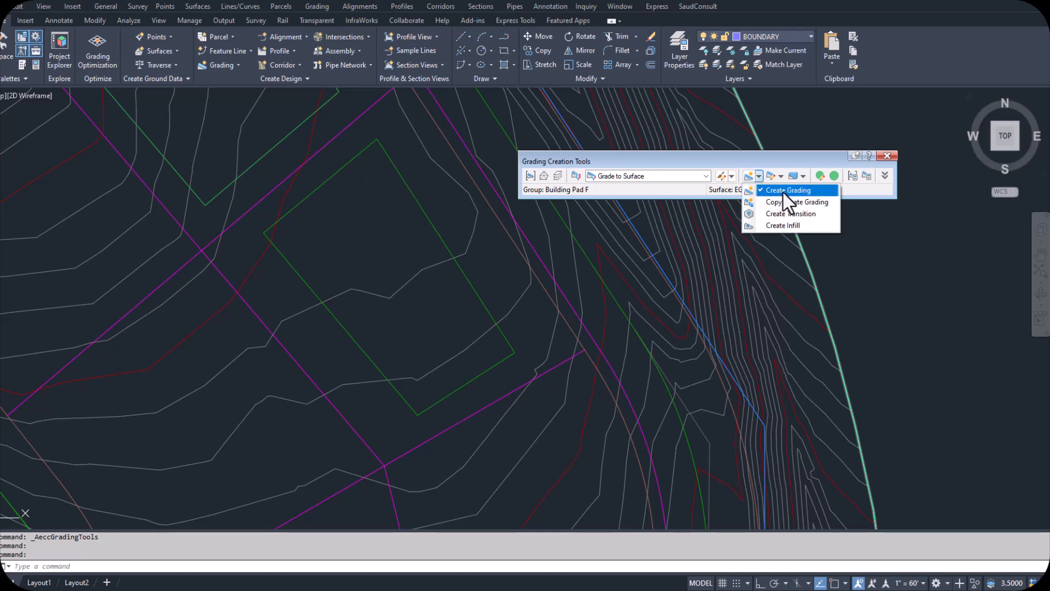
left_click(783, 190)
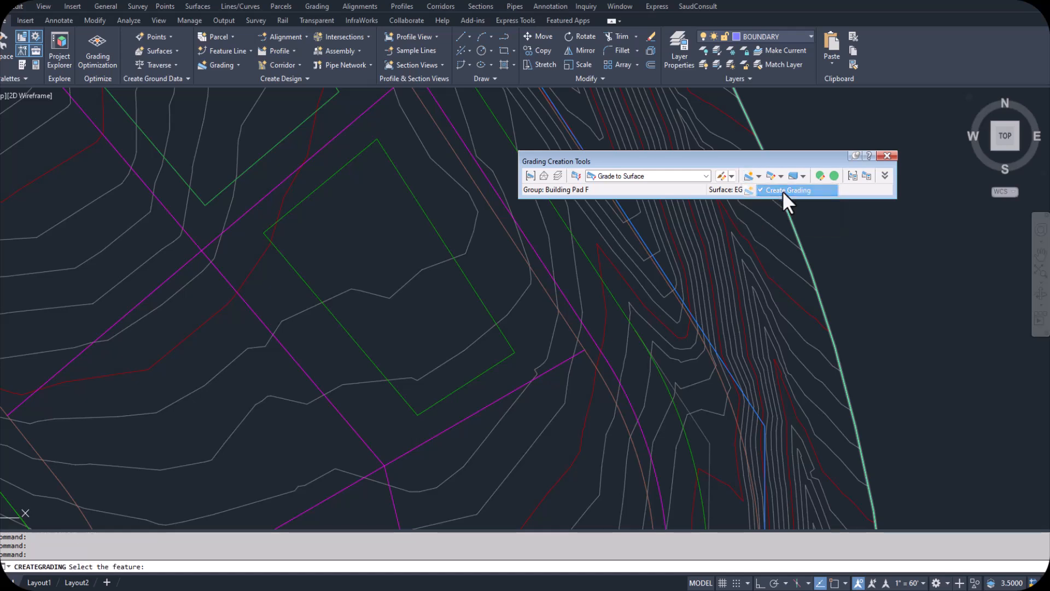
left_click(442, 236)
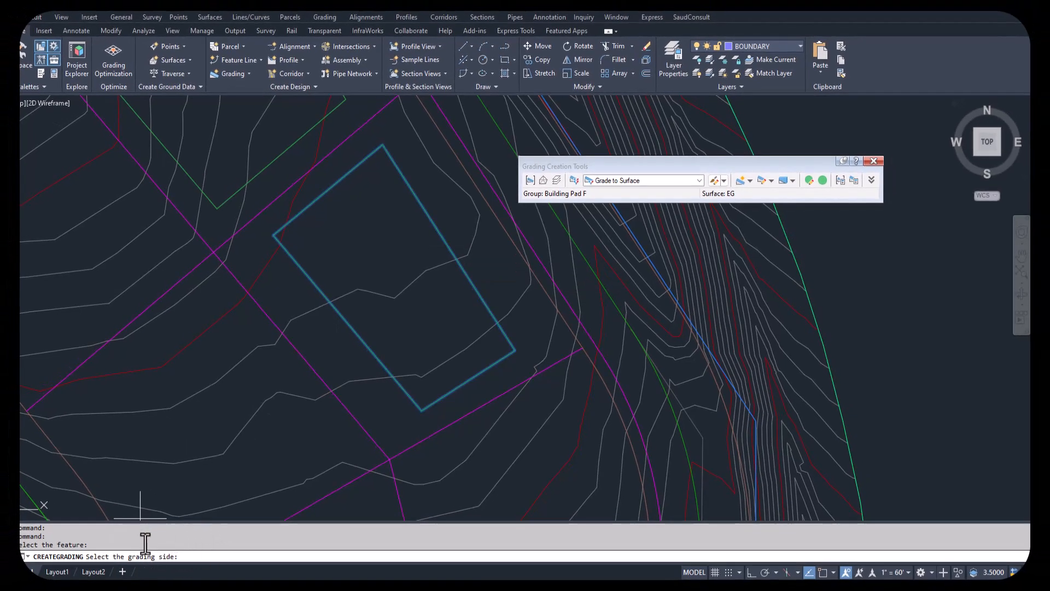
left_click(478, 261)
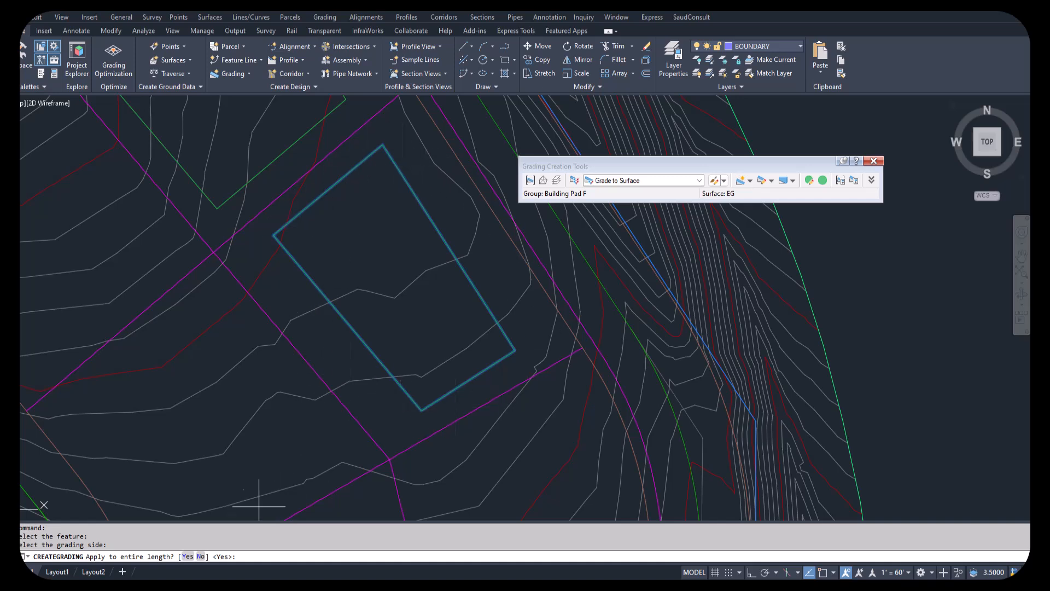
left_click(188, 556)
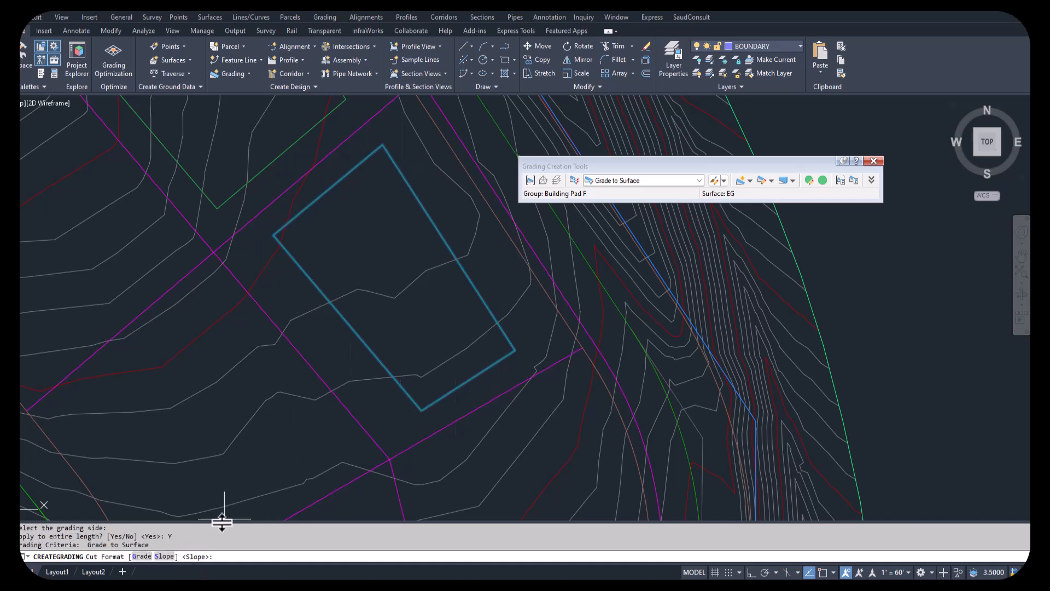
Complete the pad grading using the slope format with a 2:1 cut slope and a 2:1 fill slope
left_click(164, 557)
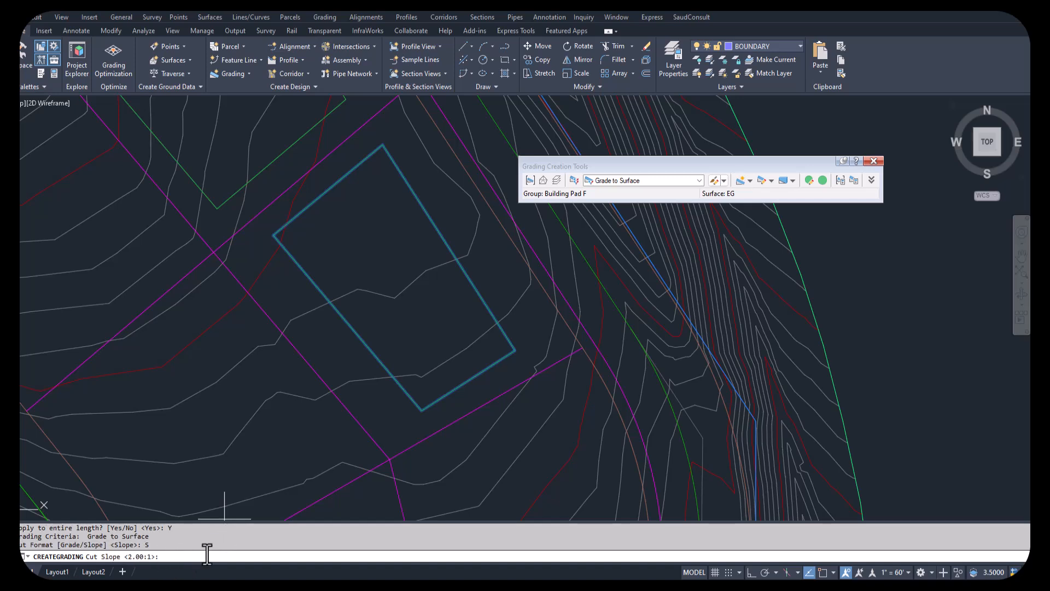
type("2")
key("Return")
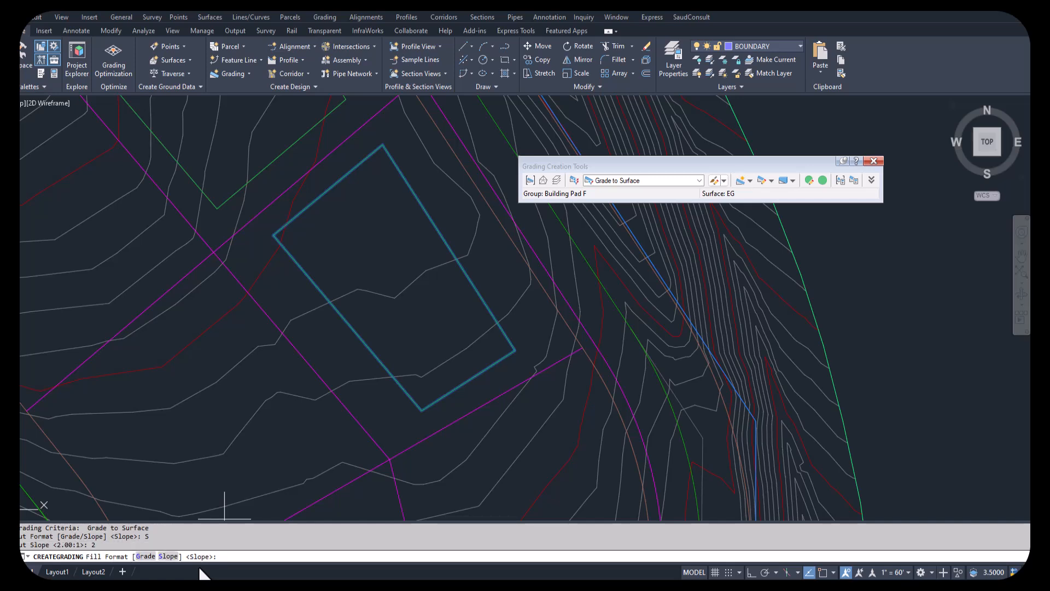
left_click(168, 556)
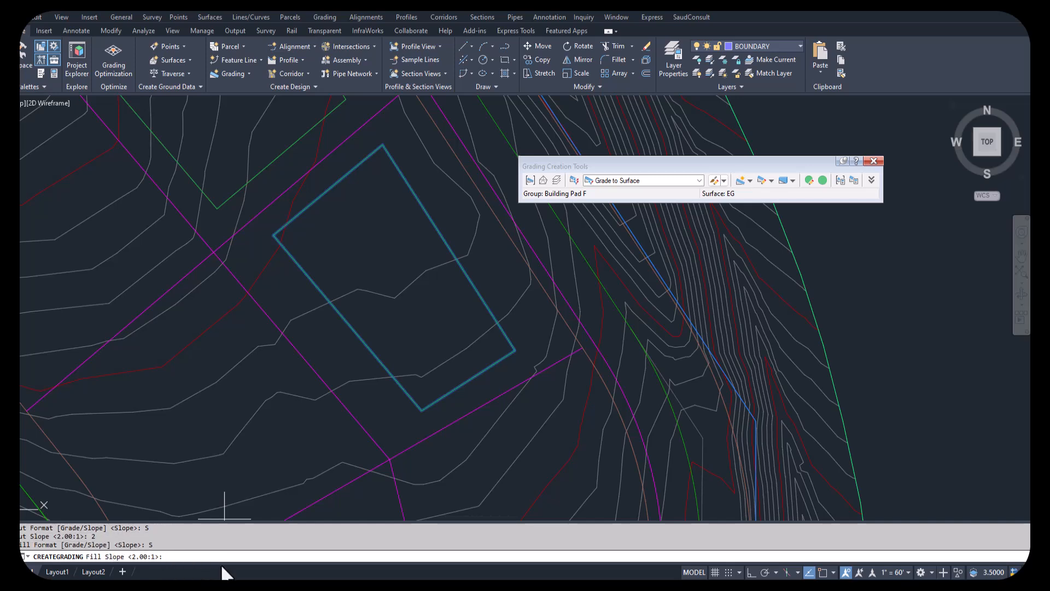
key("Return")
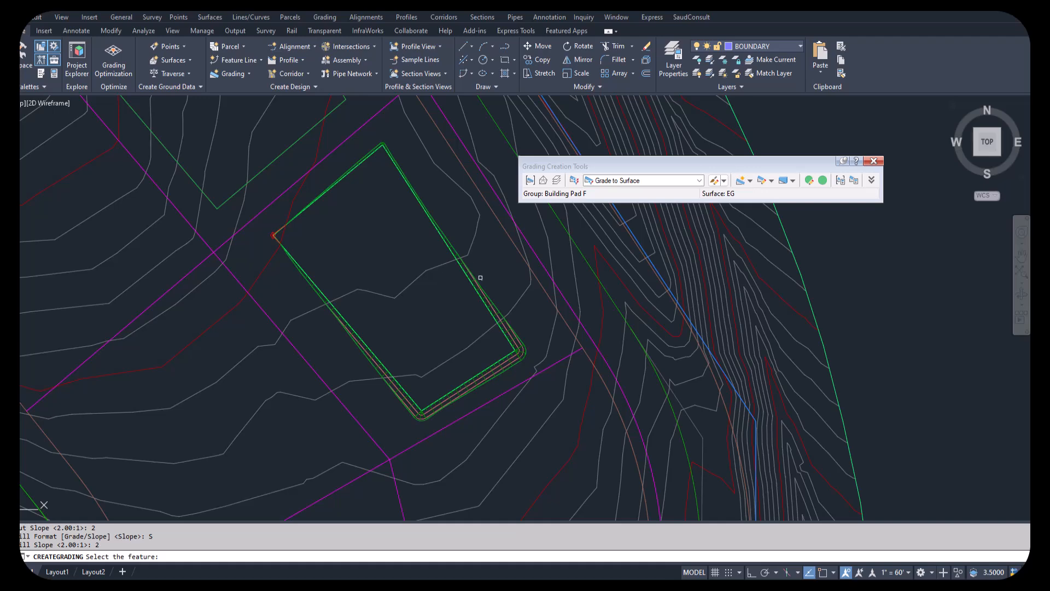
Edit the building pad grading, setting both the cut slope and the fill slope to 6:1 in slope format
scroll(512, 372, "up", 2)
scroll(511, 376, "up", 4)
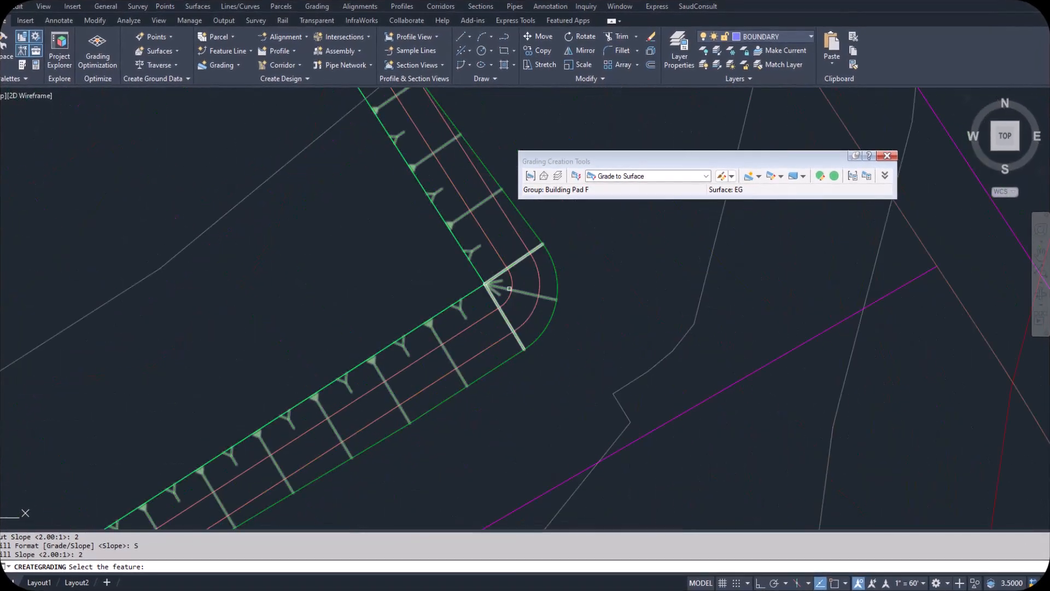
scroll(497, 304, "down", 6)
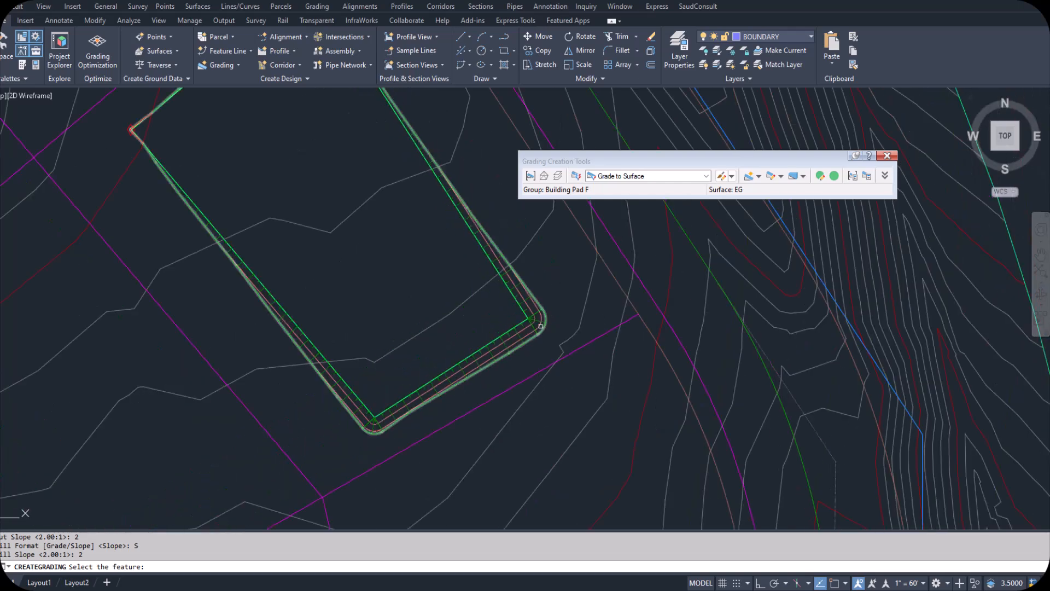
scroll(541, 327, "down", 2)
scroll(539, 326, "up", 4)
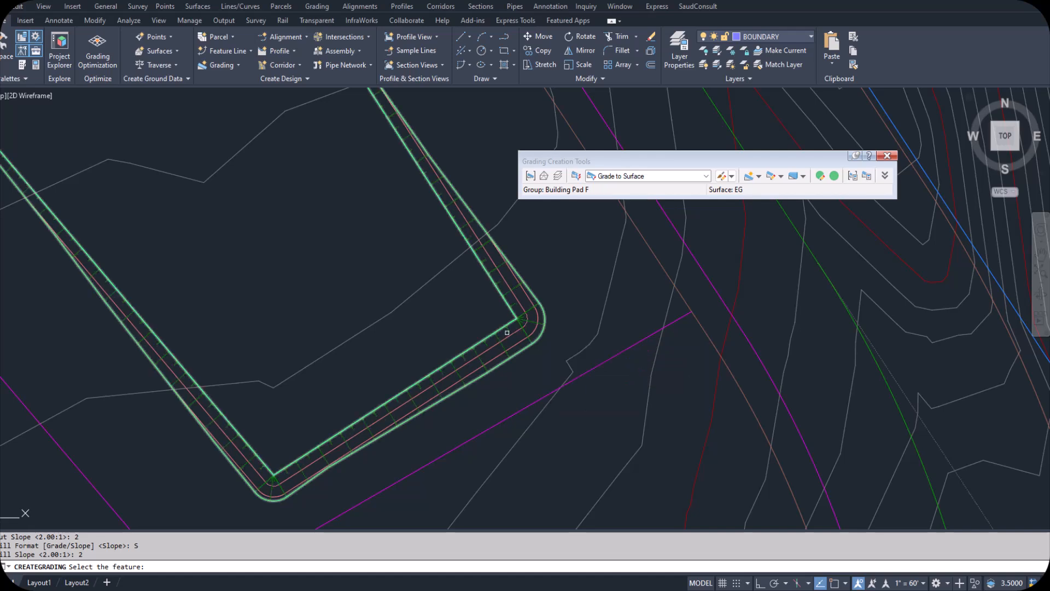
key("Escape")
left_click(509, 329)
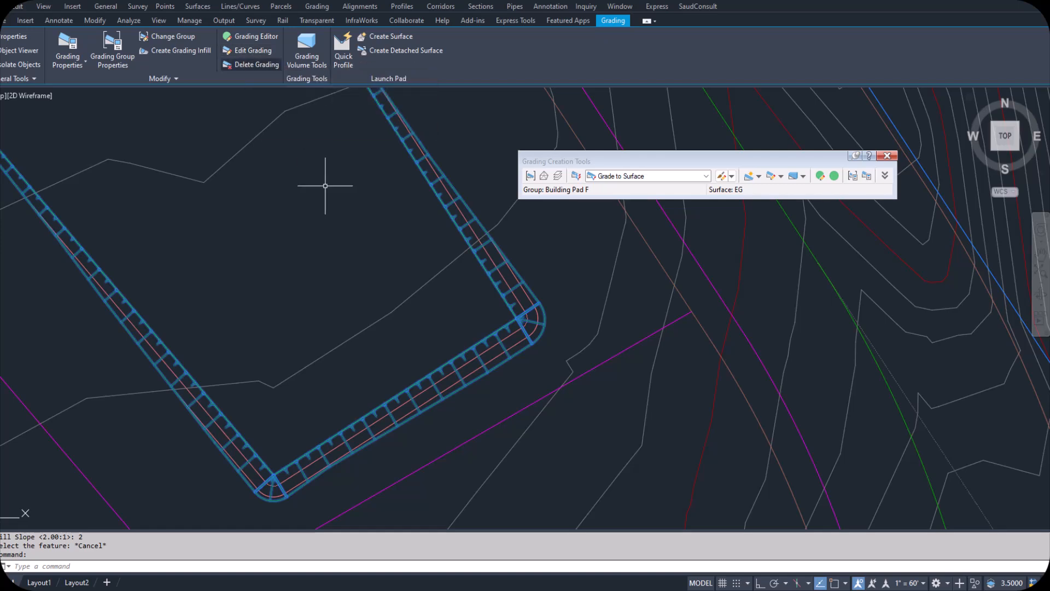
left_click(243, 50)
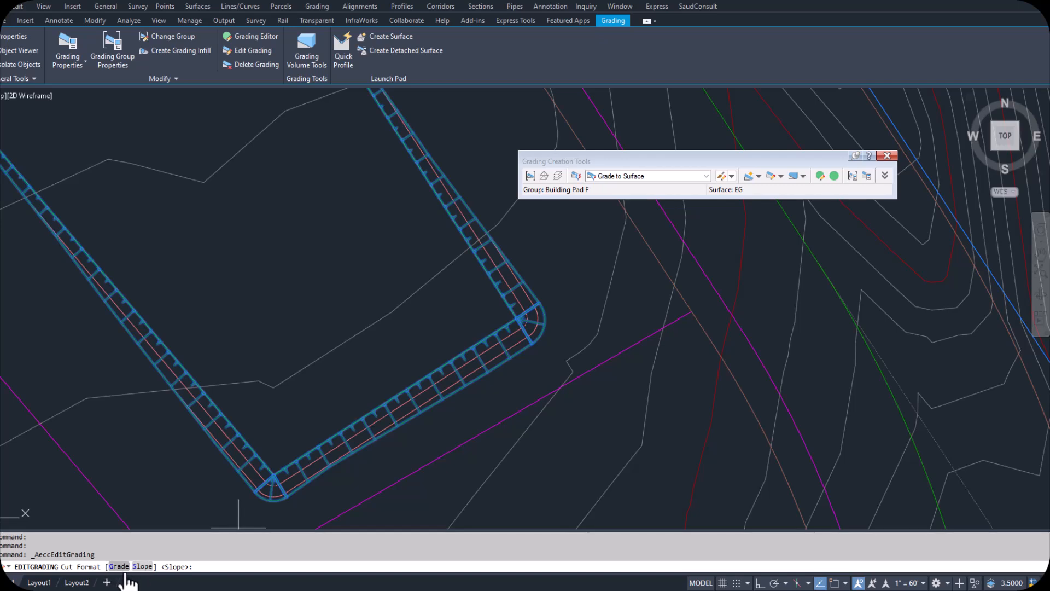
left_click(142, 566)
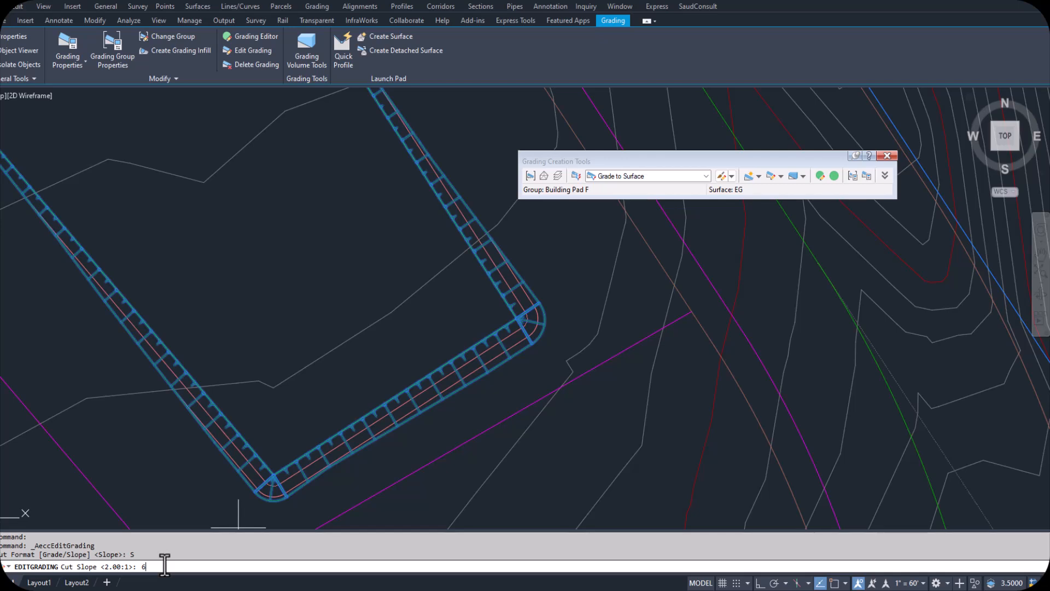
type("6")
key("Return")
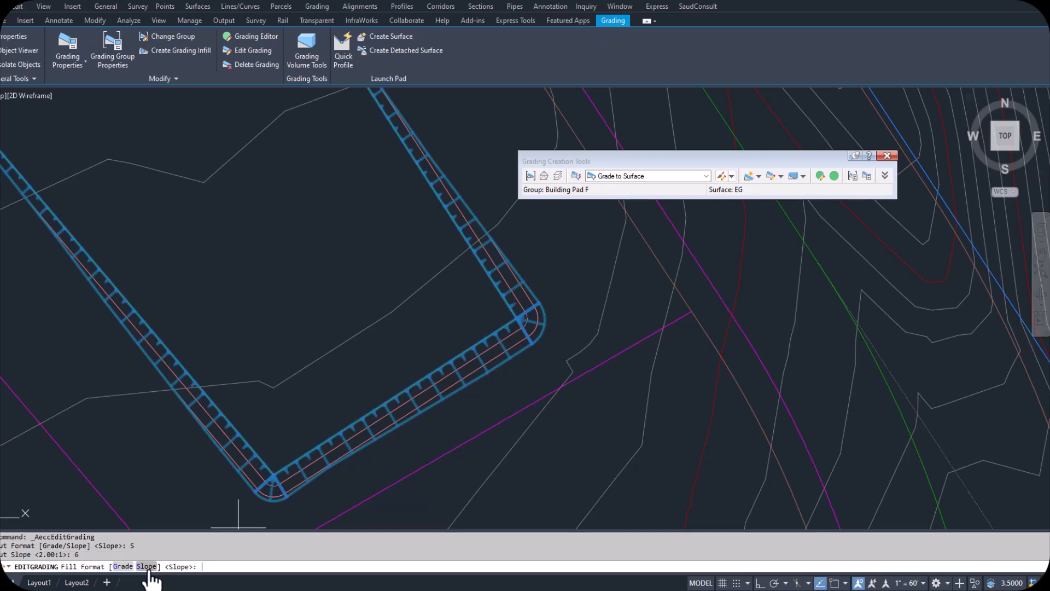
left_click(145, 566)
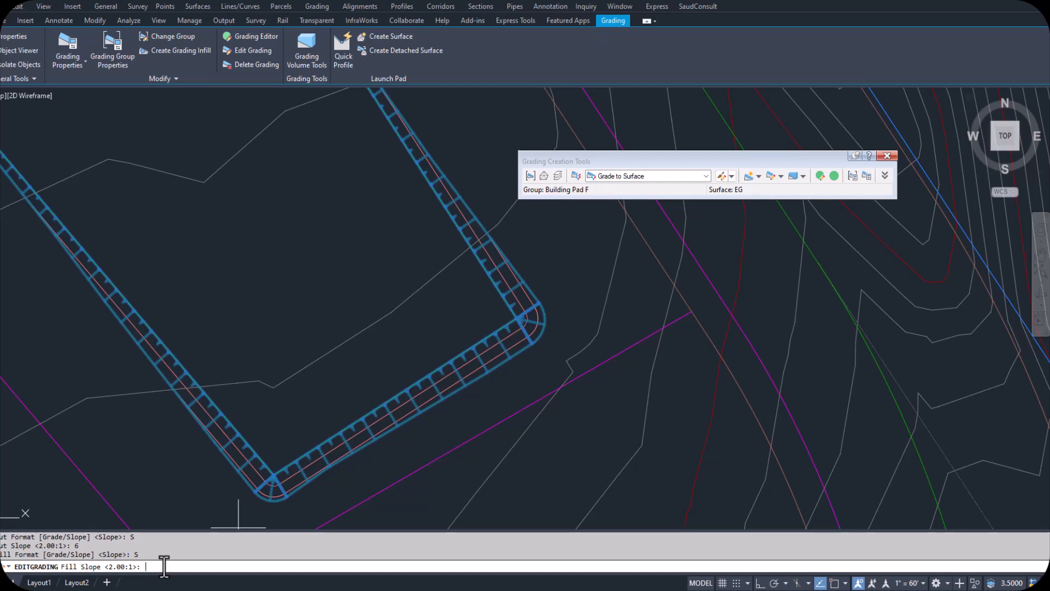
type("6")
key("Return")
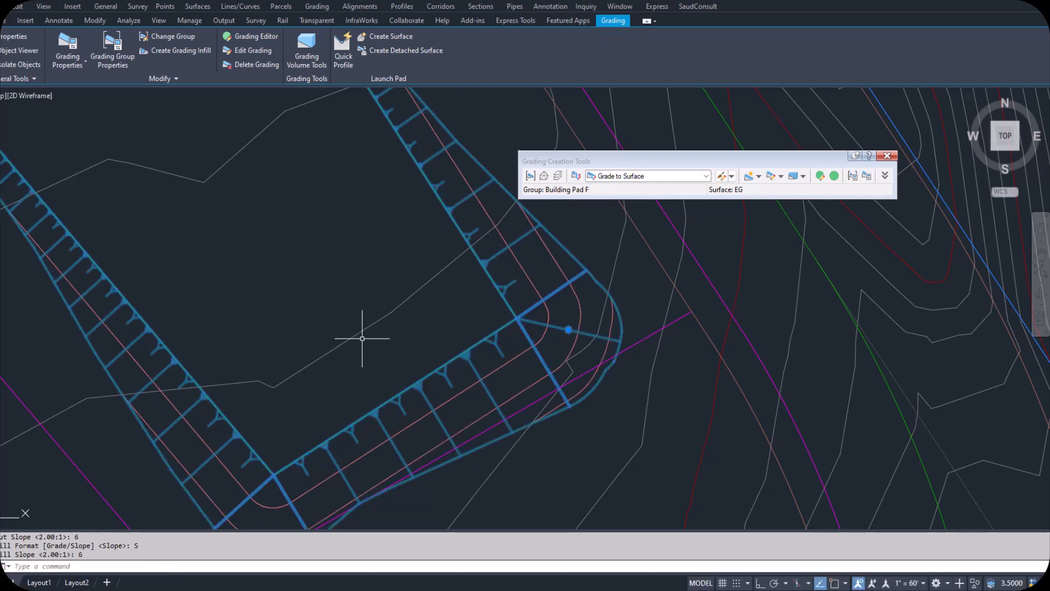
Examine how far the flattened pad slopes extend across the surrounding contours and parcel lines
scroll(361, 328, "down", 3)
scroll(384, 262, "up", 2)
scroll(394, 288, "down", 2)
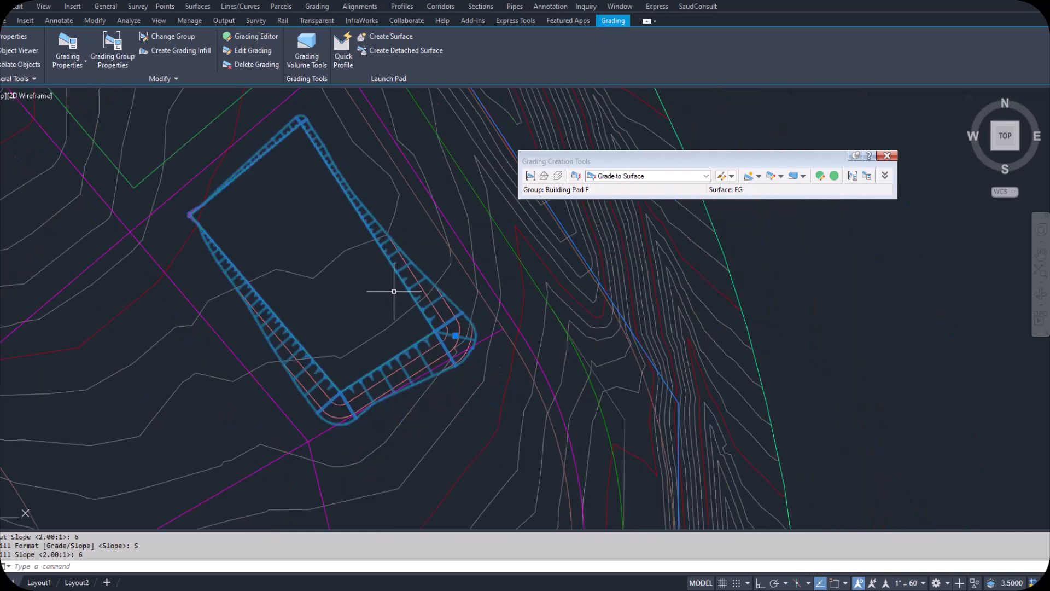
scroll(383, 343, "up", 2)
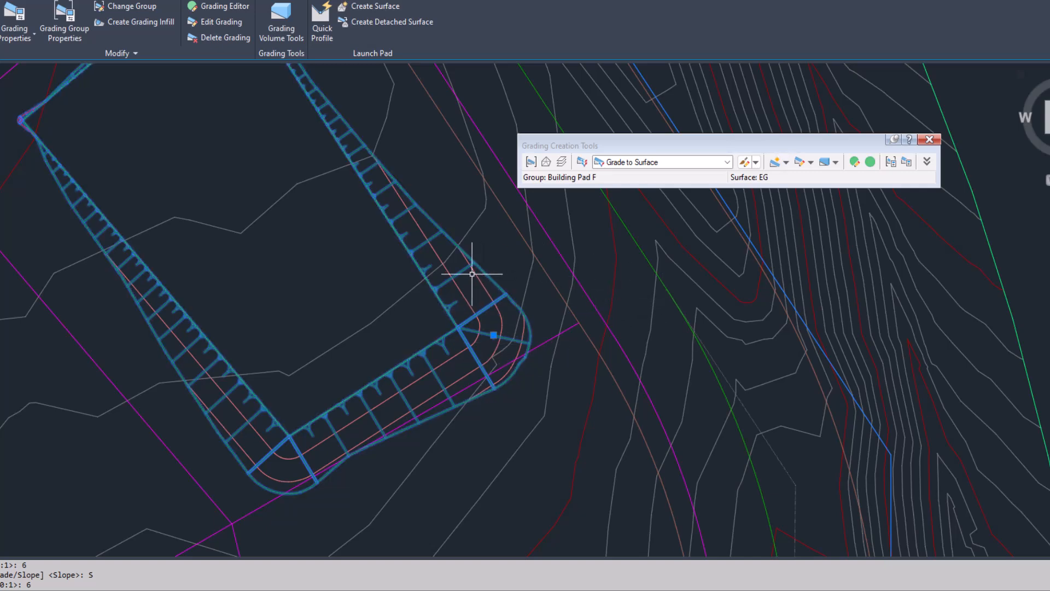
scroll(472, 273, "down", 4)
scroll(476, 281, "up", 4)
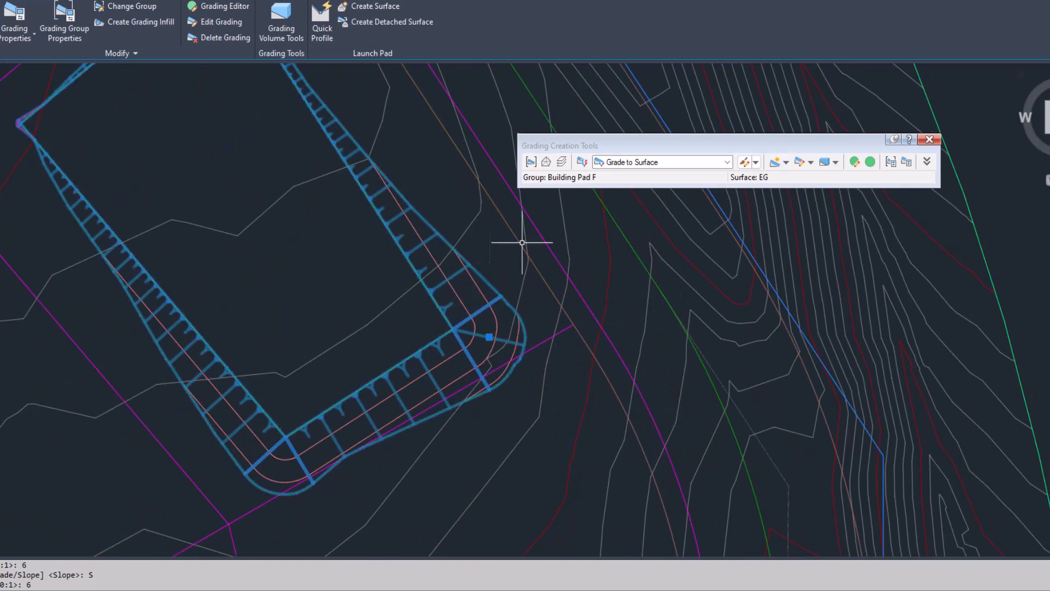
key("Escape")
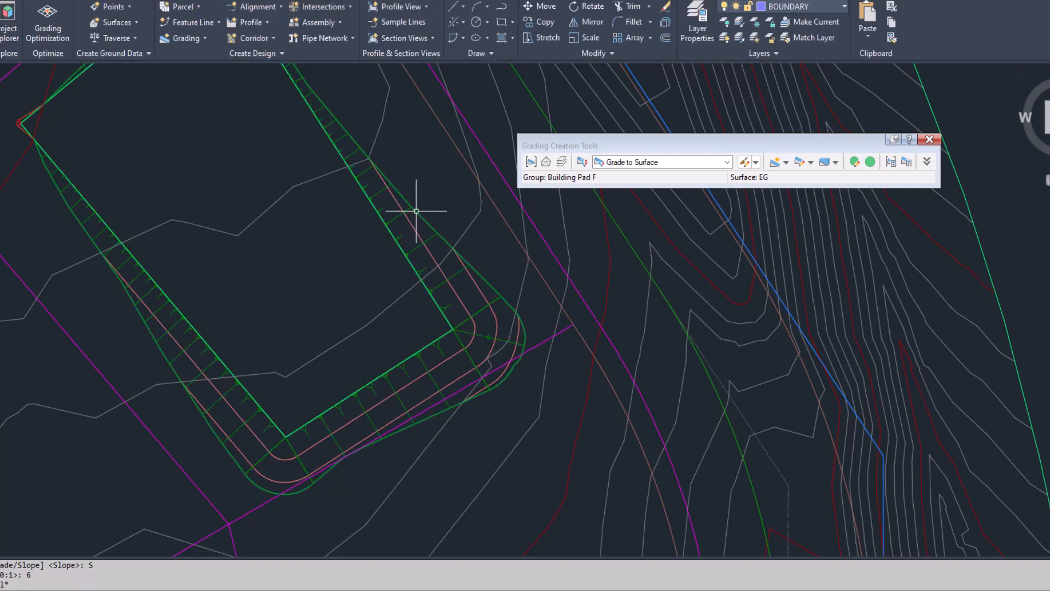
left_click(416, 210)
key("Escape")
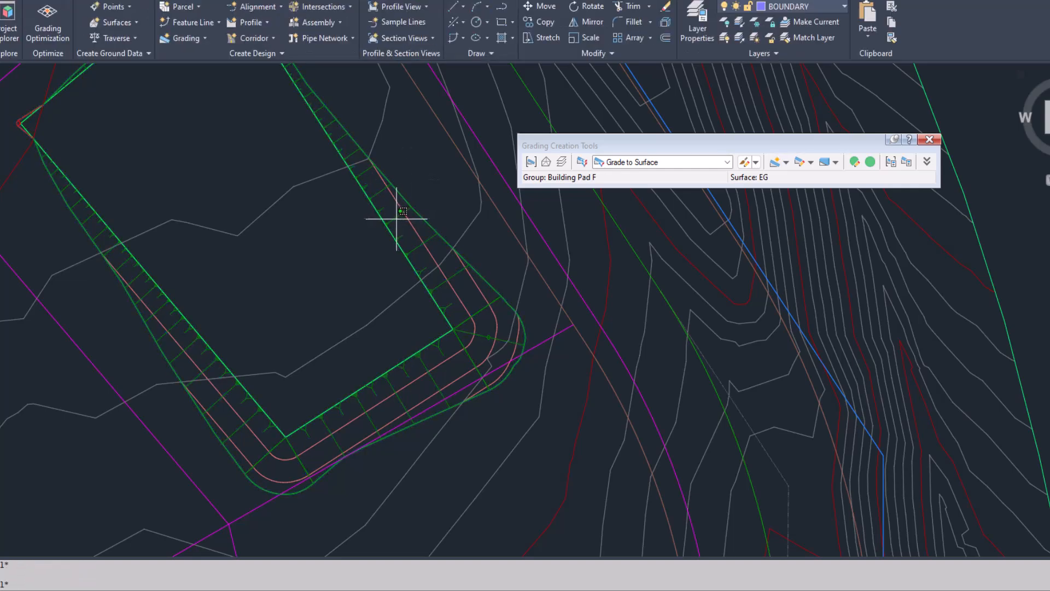
Inspect the building pad grading slopes in 3D with the Object Viewer
left_click(399, 218)
left_click(390, 218)
right_click(390, 219)
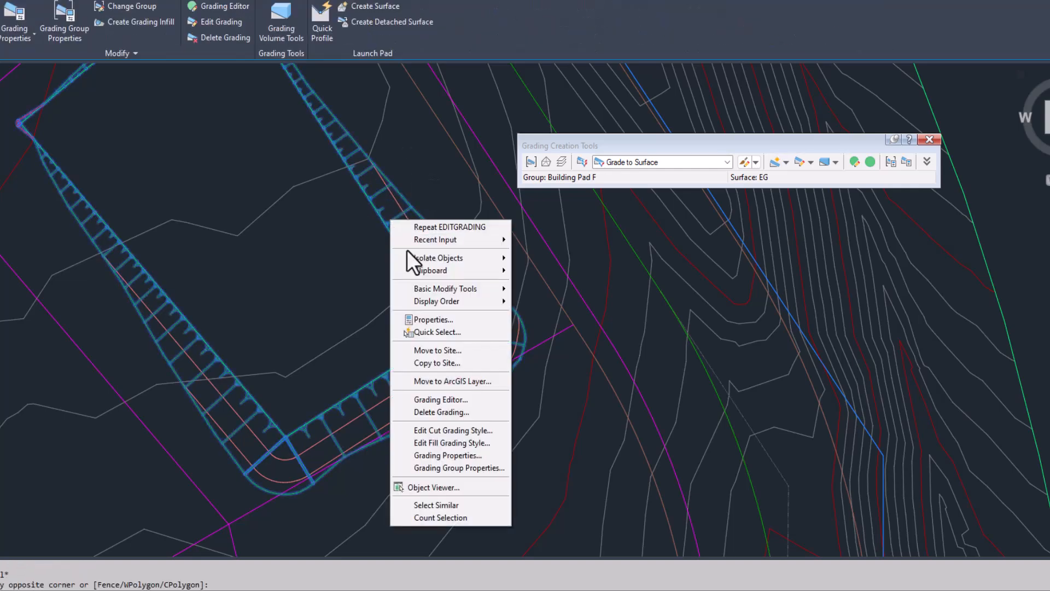
left_click(429, 487)
mouse_move(446, 376)
left_mouse_down()
mouse_move(482, 360)
mouse_move(481, 375)
left_mouse_up()
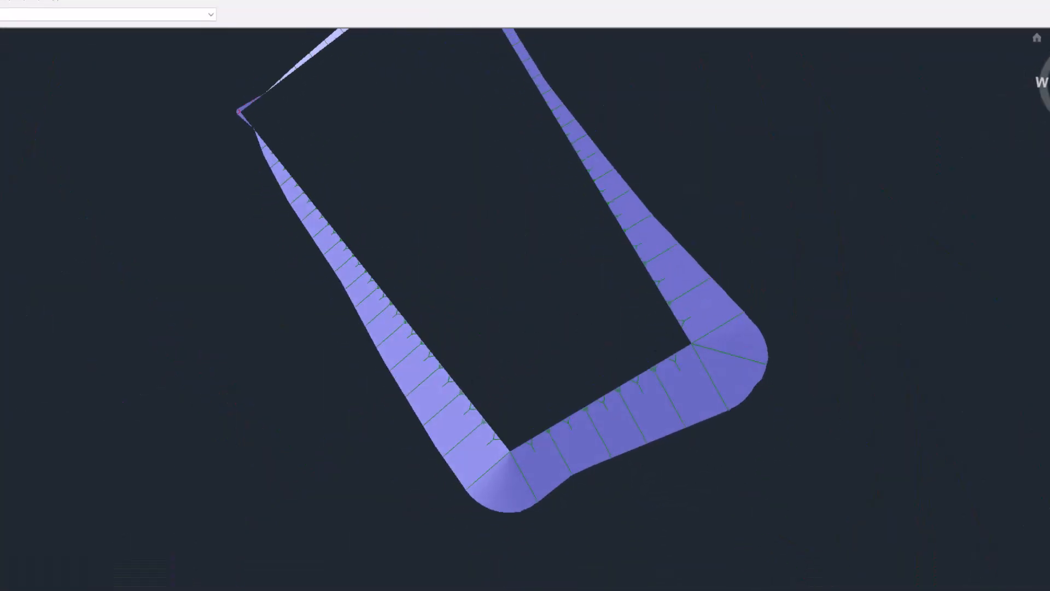
left_click(1036, 37)
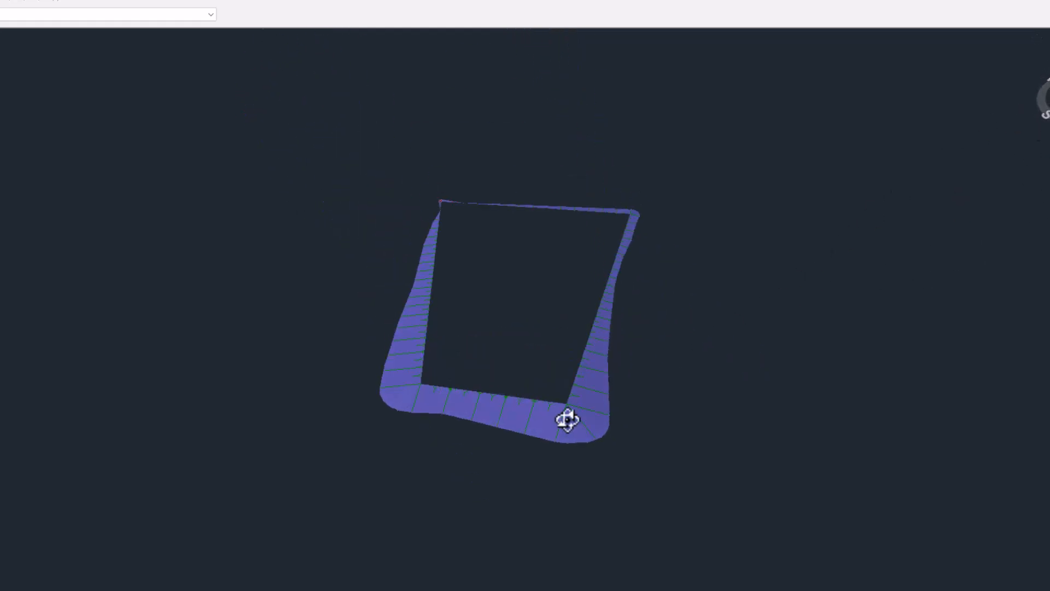
scroll(581, 428, "up", 4)
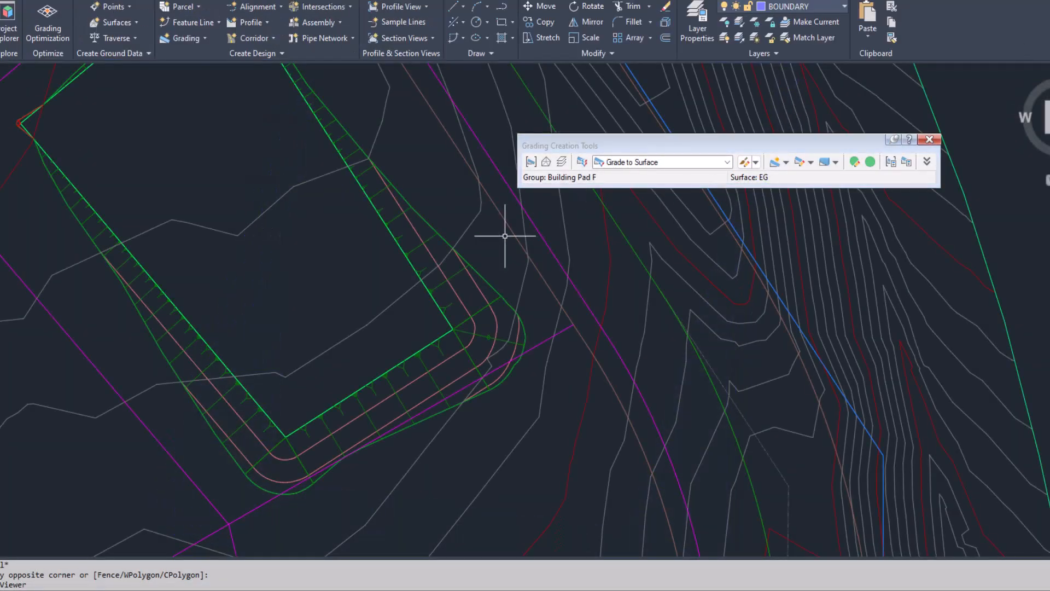
Create a grading infill in the empty area inside the building pad
left_click(788, 163)
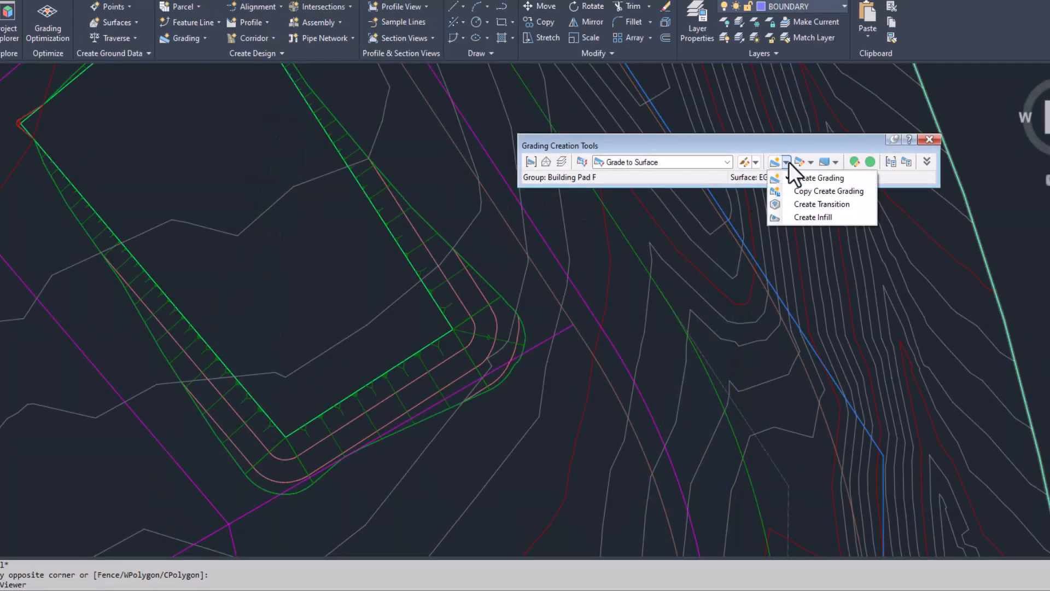
left_click(813, 217)
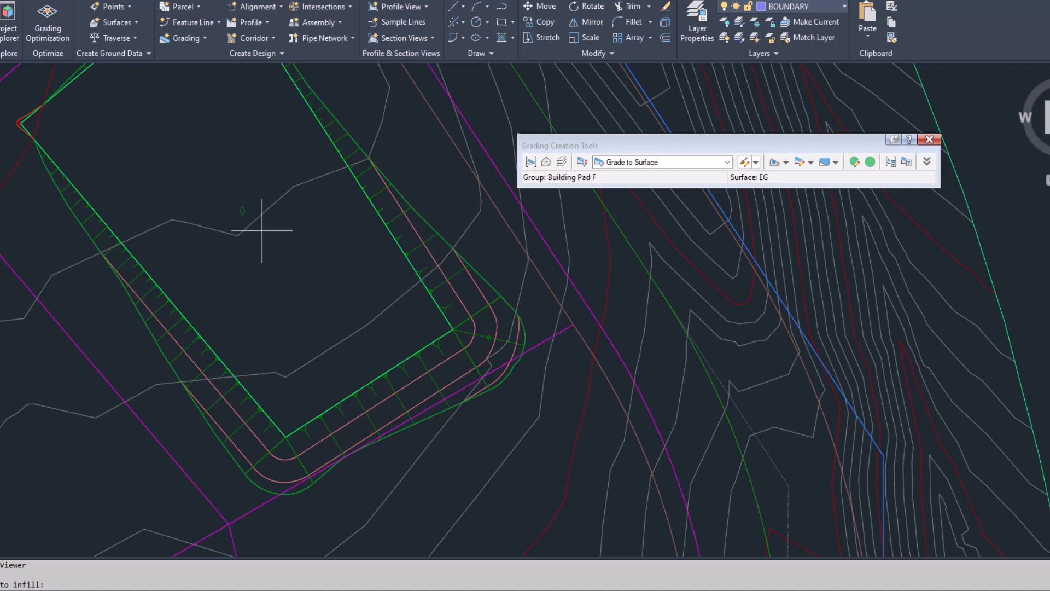
key("Escape")
key("Escape")
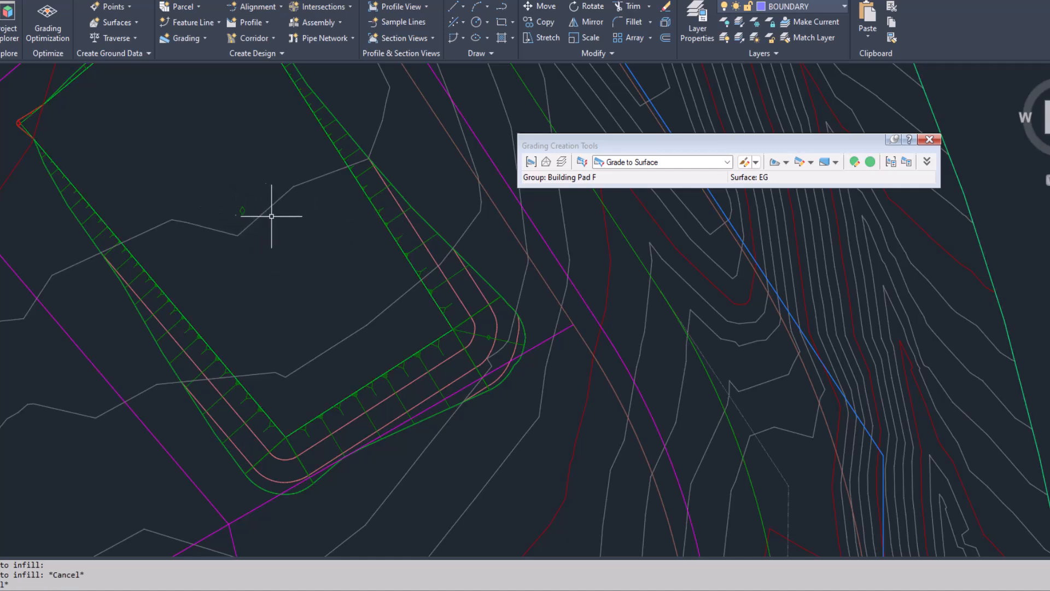
View the pad's side-slope grading together with its interior infill in the Object Viewer
left_click(338, 146)
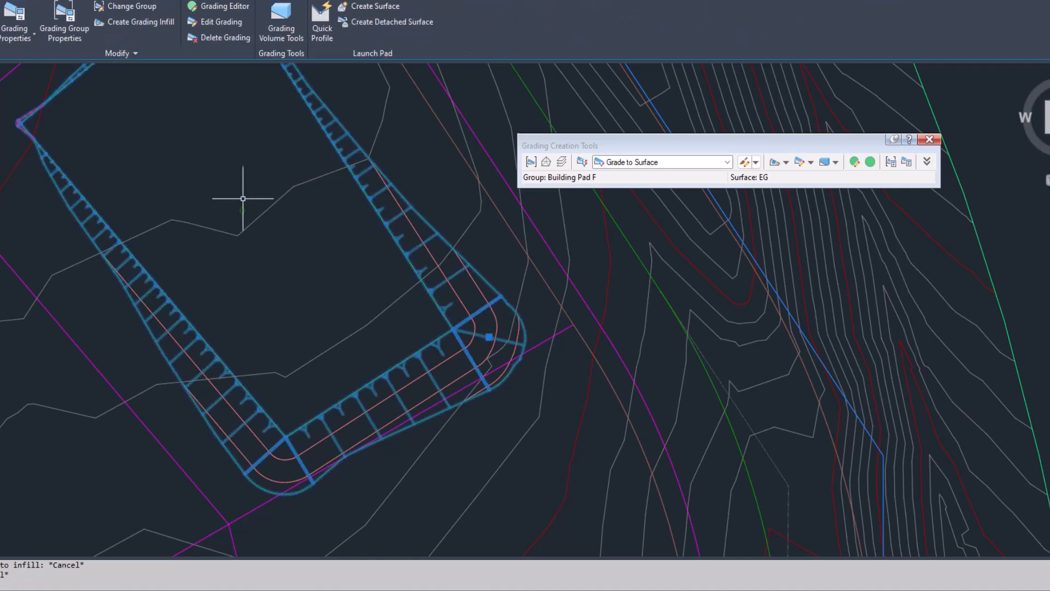
right_click(480, 249)
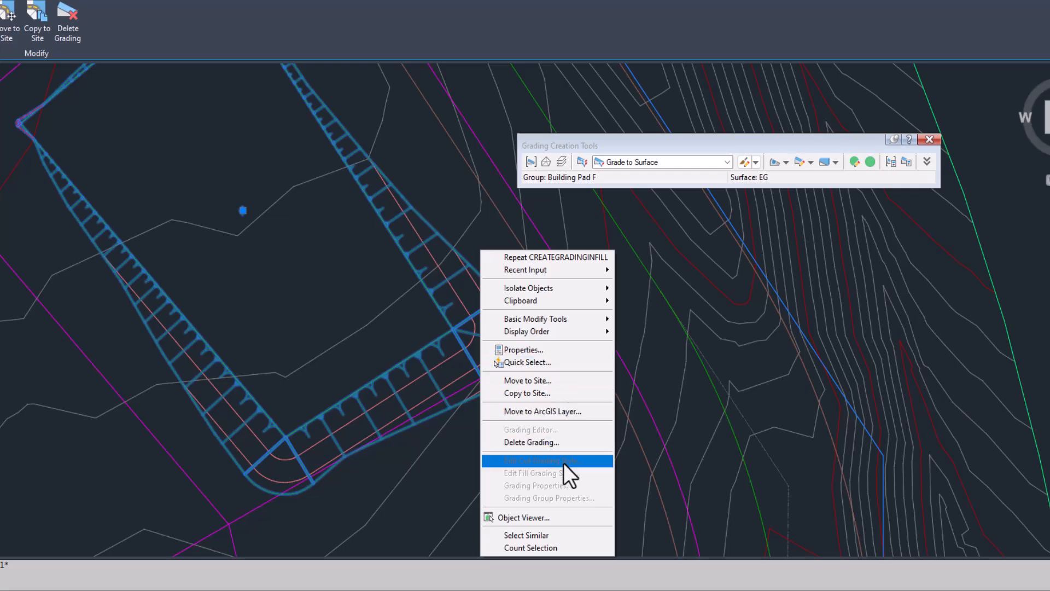
left_click(525, 517)
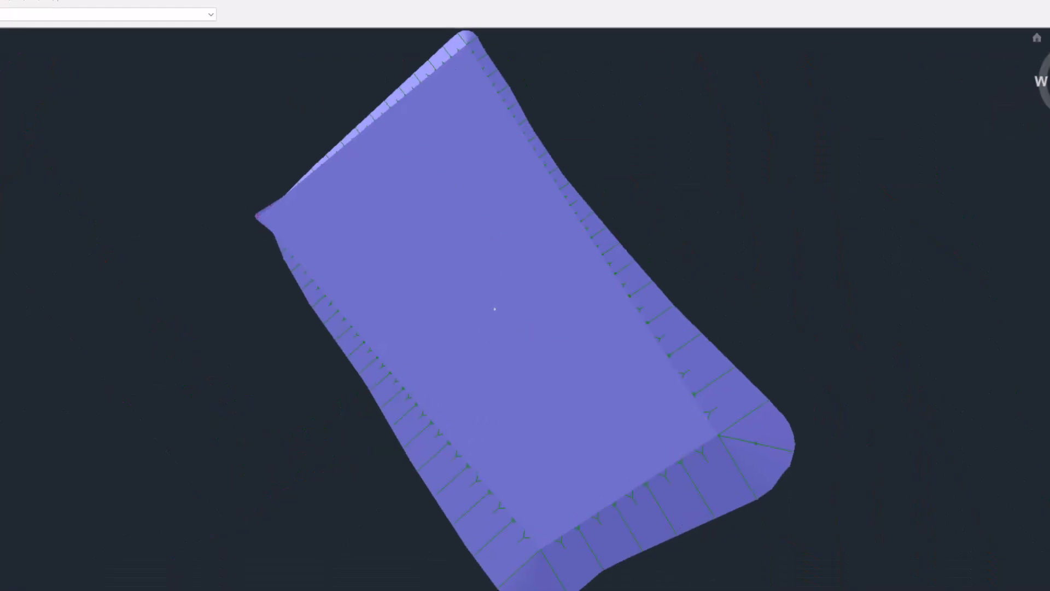
Close the 3D view and set EG as the volume base surface of the Building Pad F grading group
left_click(1036, 37)
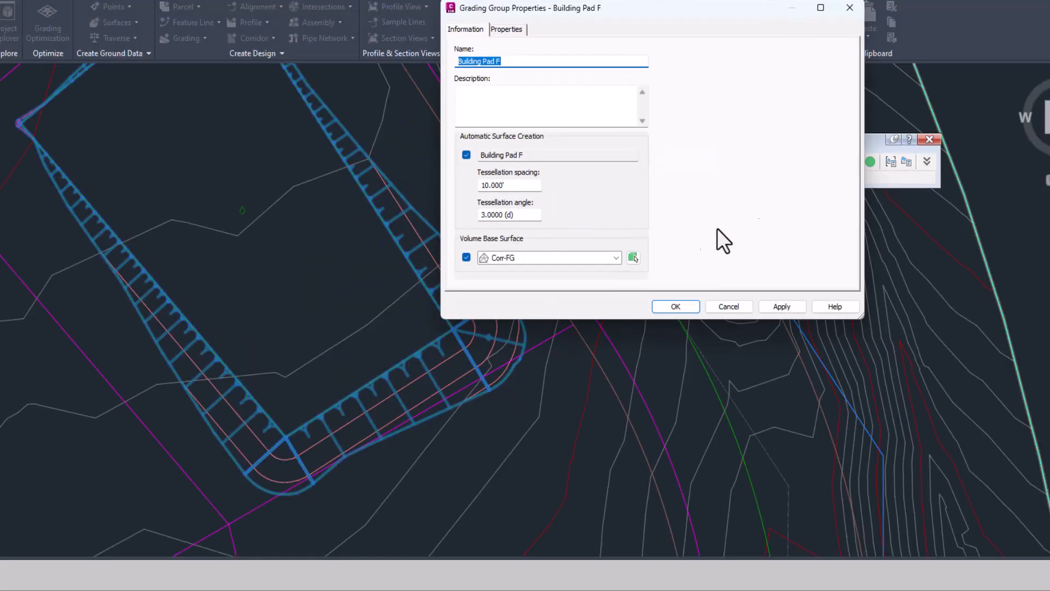
left_click(527, 256)
left_click(508, 281)
left_click(508, 282)
left_click(777, 307)
left_click(670, 308)
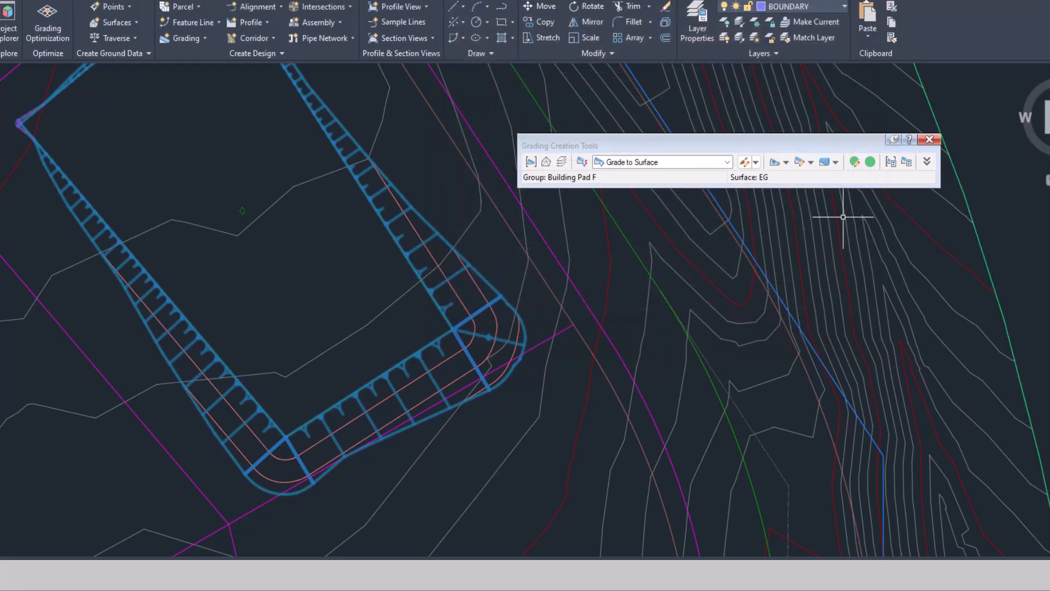
Open the Grading Volume Tools and test the entire group's volumes by raising it 1 foot and lowering it 1 foot
left_click(836, 162)
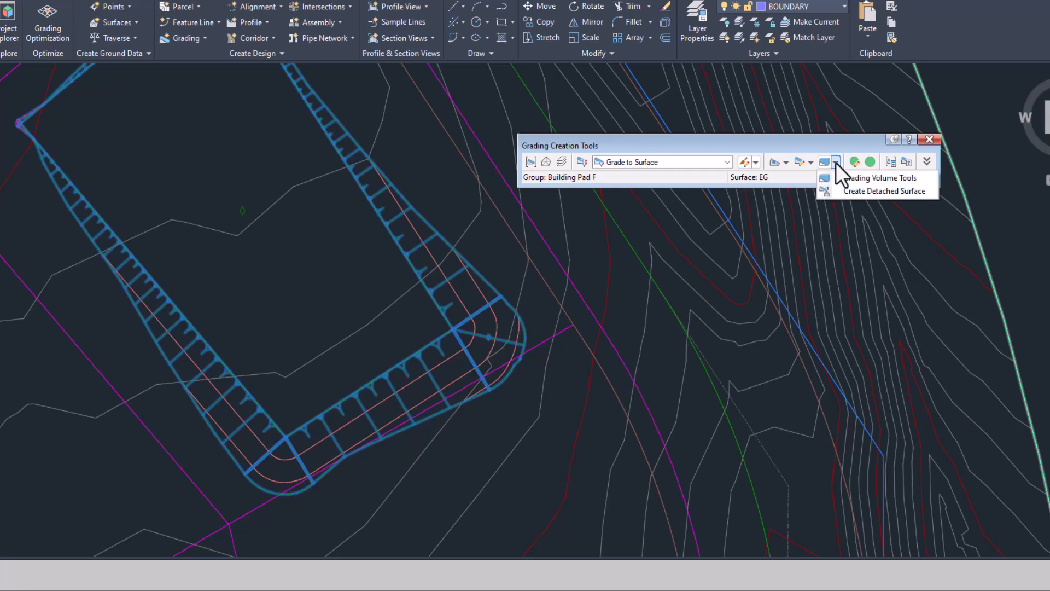
left_click(856, 179)
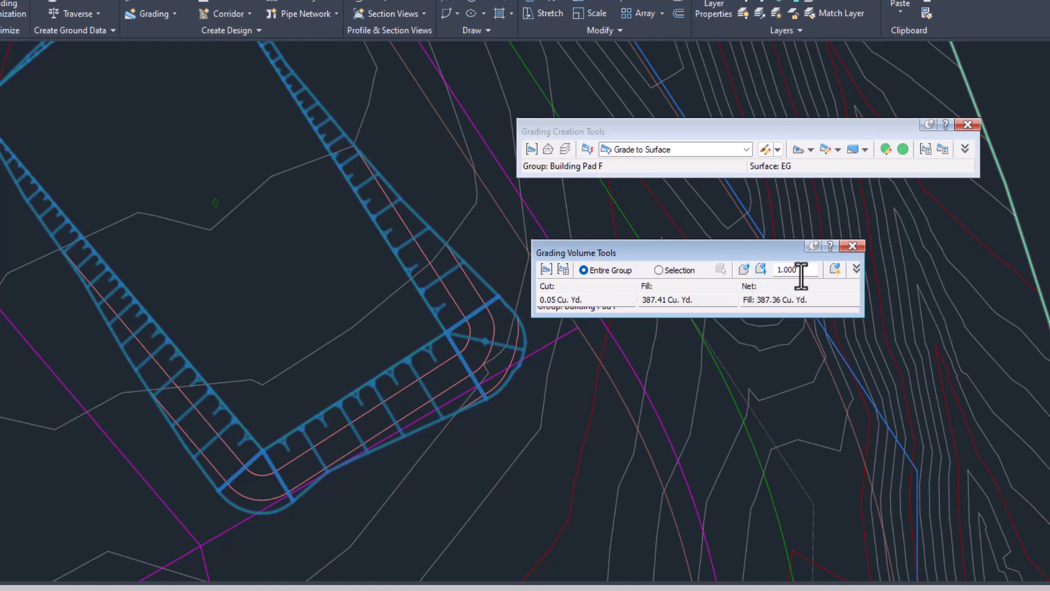
left_click(742, 272)
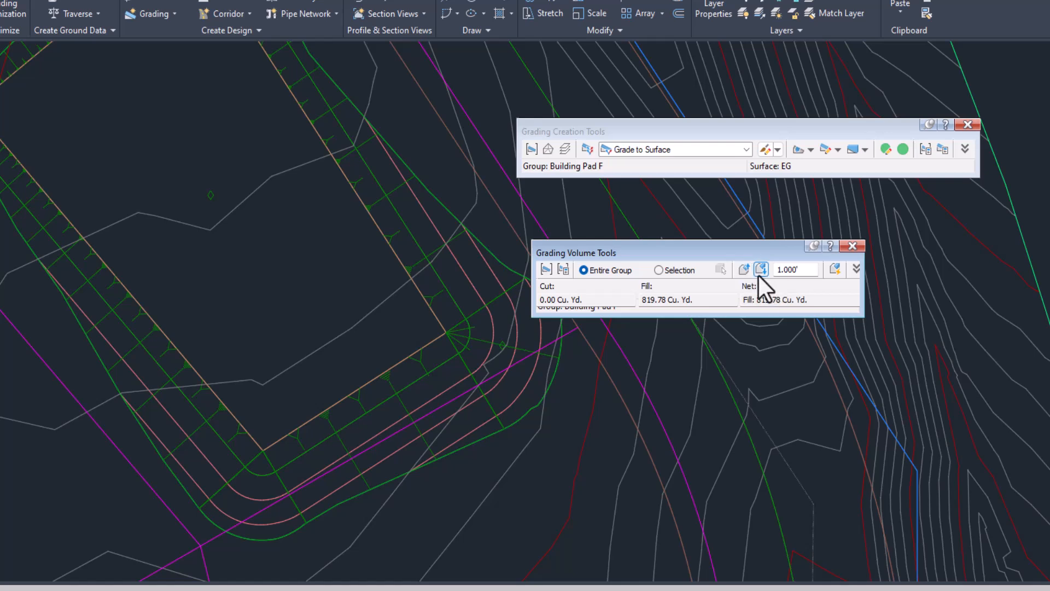
left_click(759, 271)
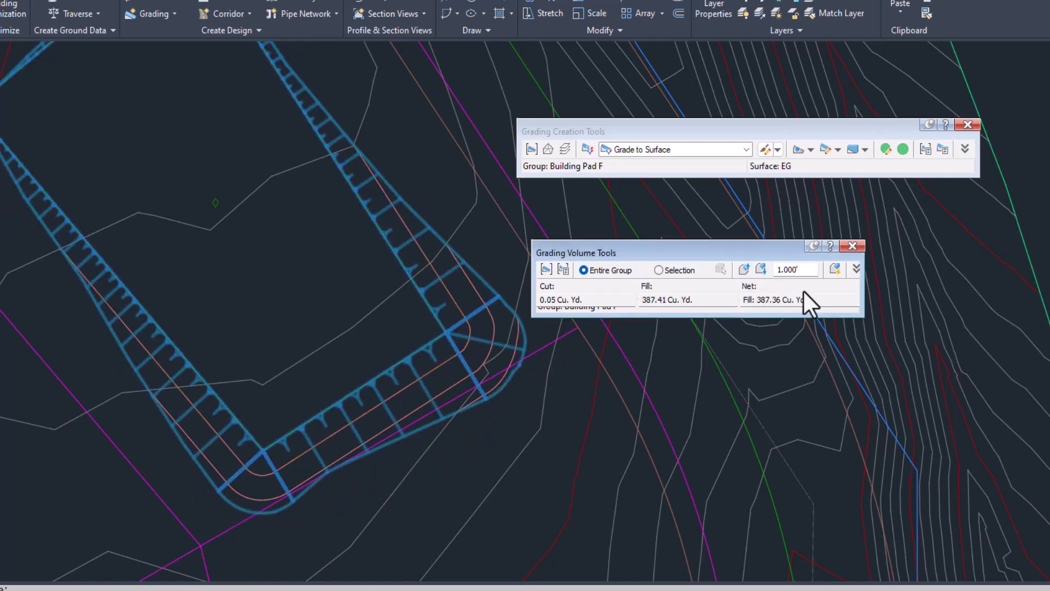
Auto-balance the entire grading group's cut and fill to a required volume of 0.00 Cu. Yd
left_click(835, 269)
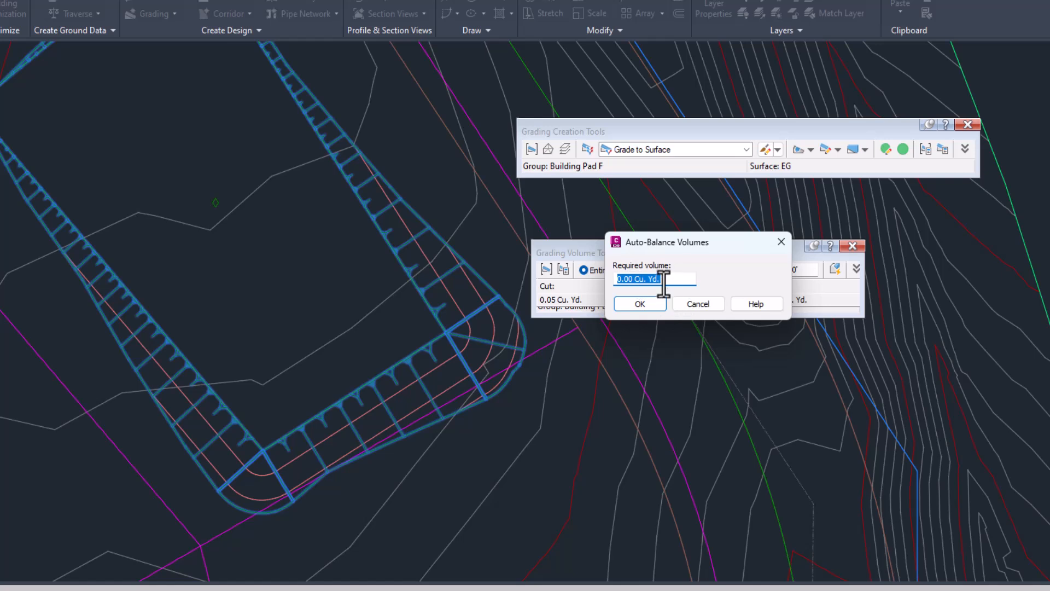
left_click(645, 302)
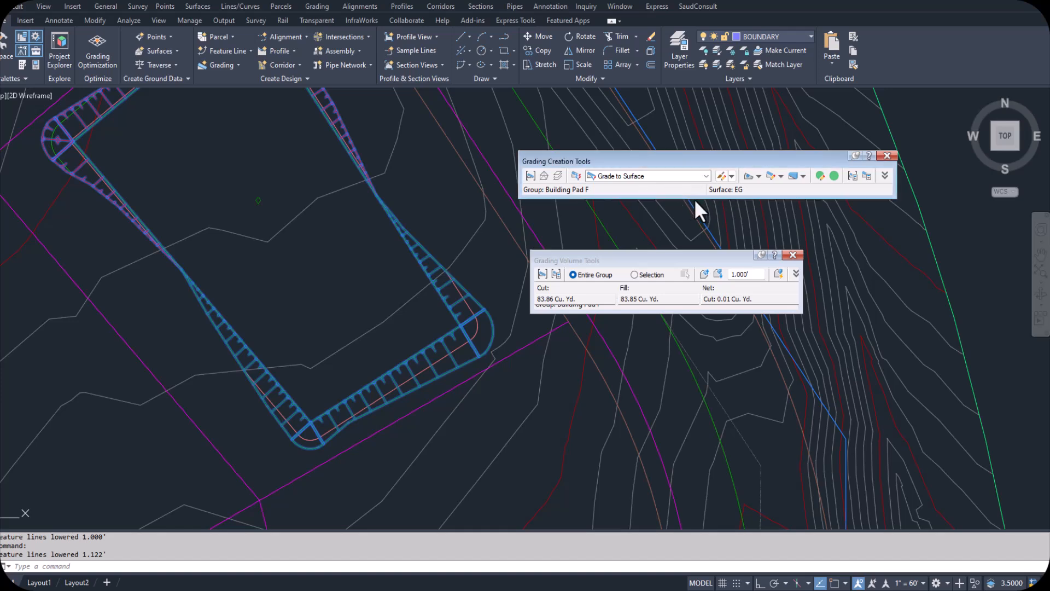
left_click(758, 177)
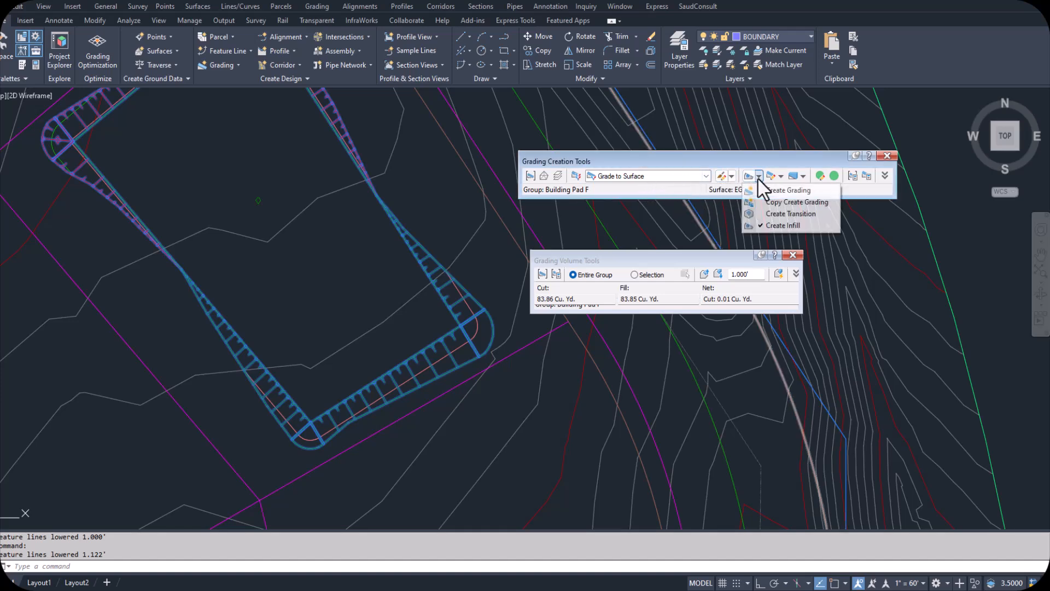
left_click(783, 191)
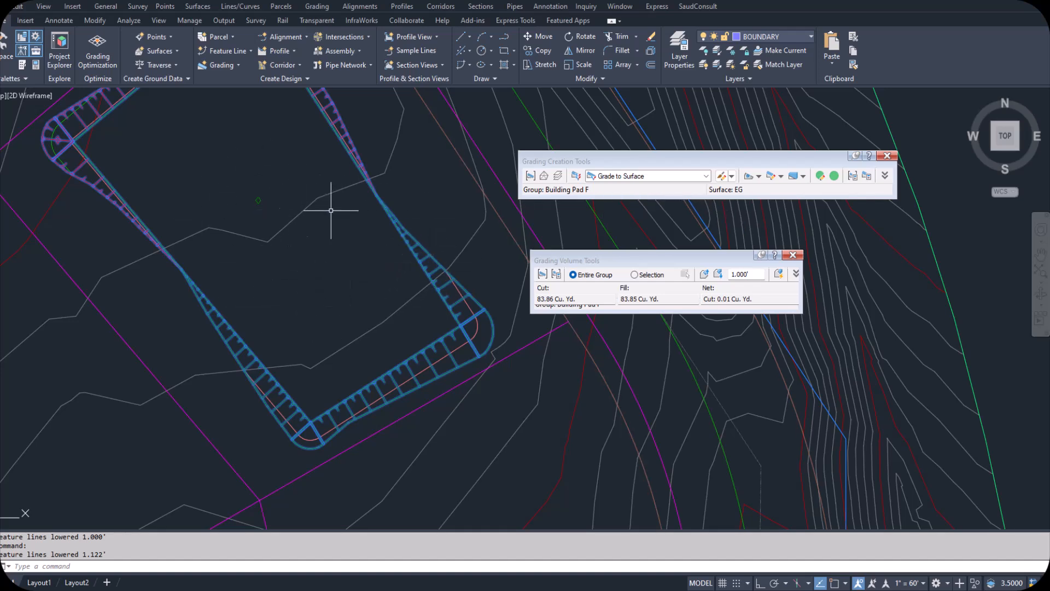
left_click(759, 176)
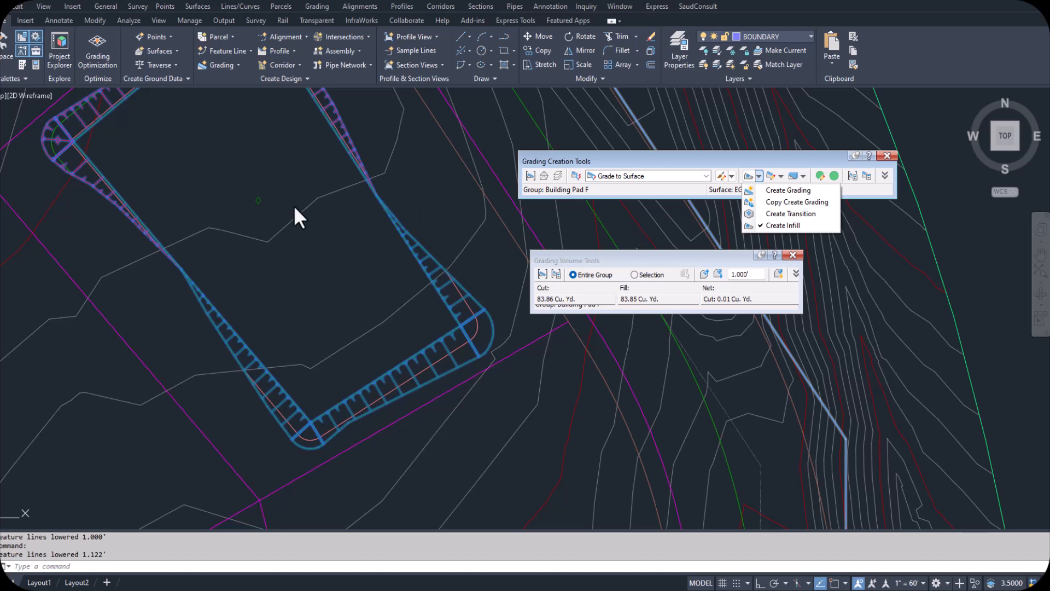
left_click(802, 179)
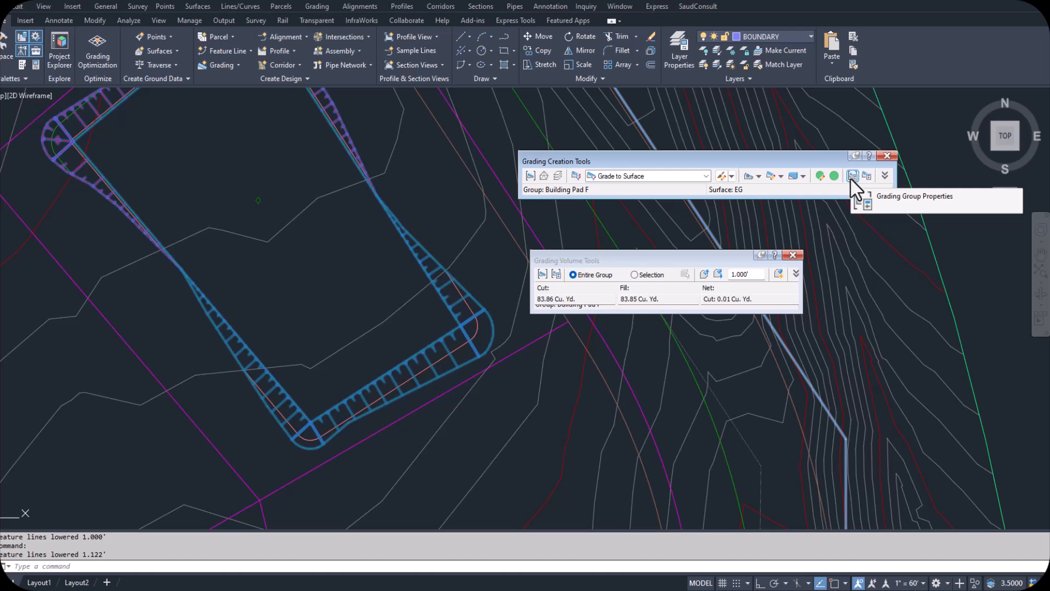
left_click(802, 178)
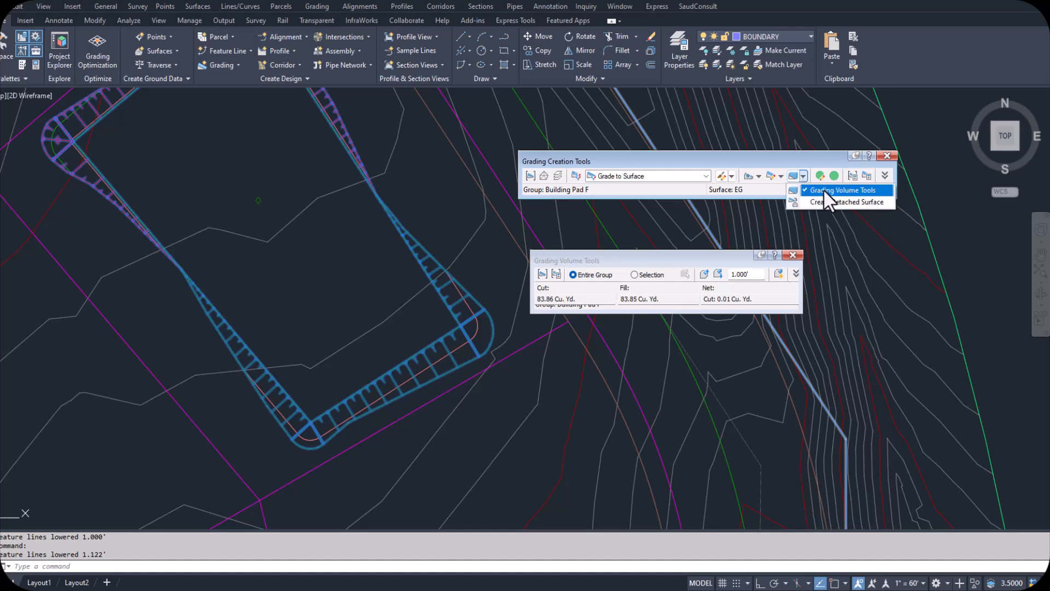
left_click(839, 189)
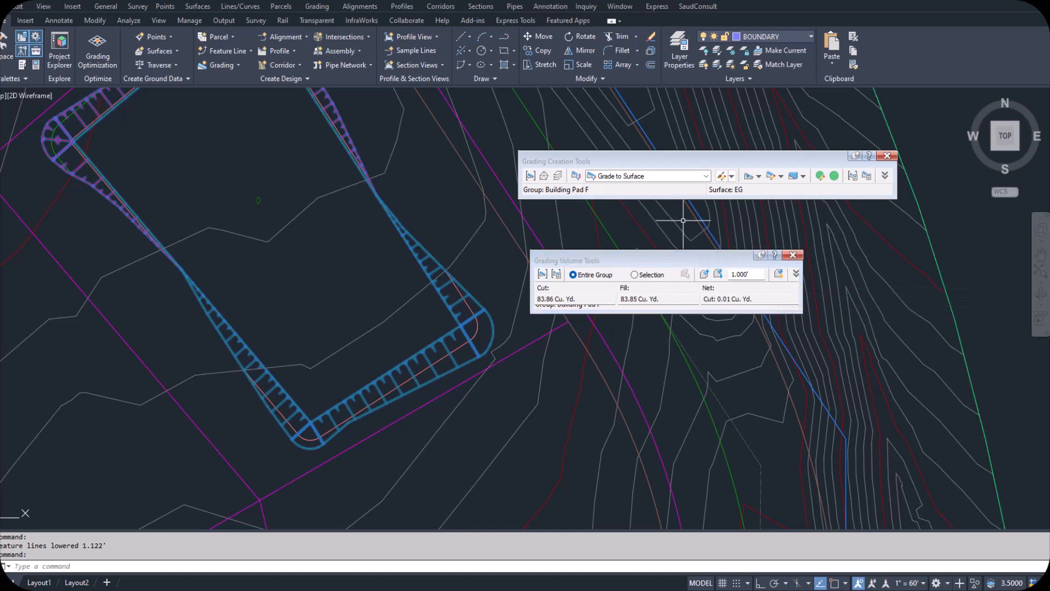
mouse_move(683, 221)
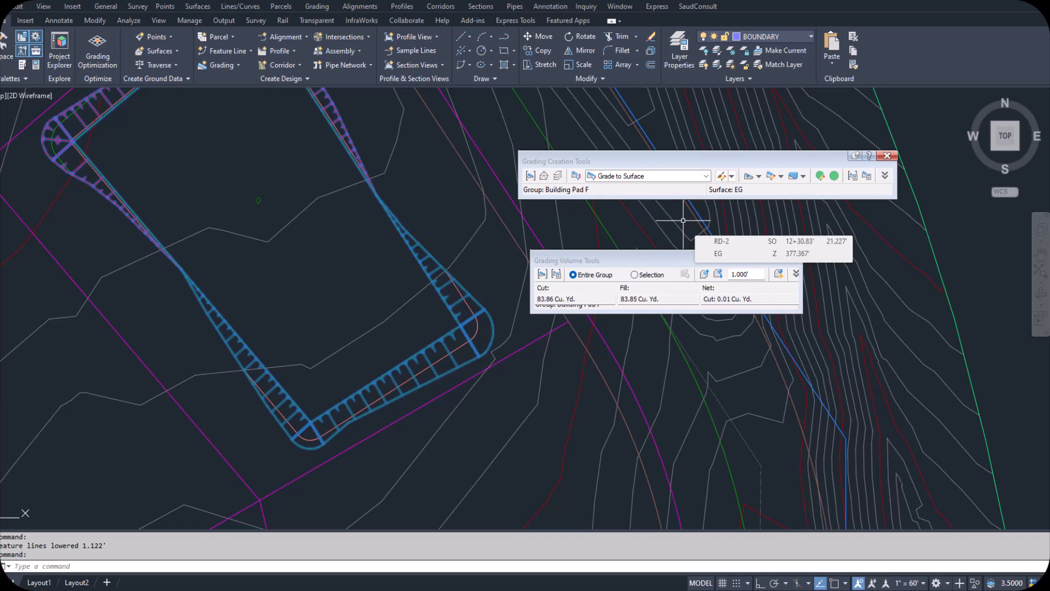